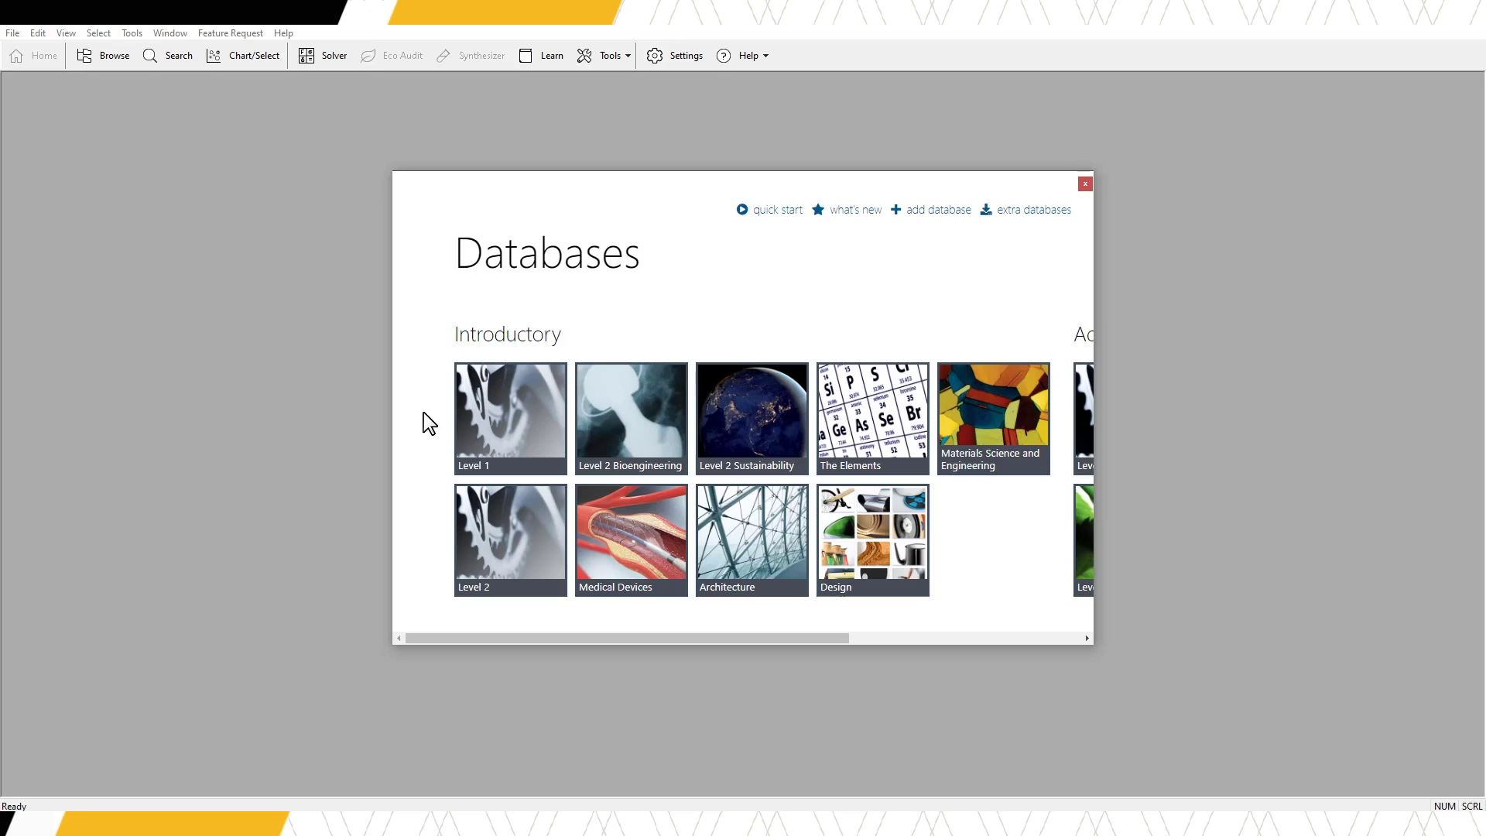
Step: Open the Level 1 database from the Introductory group in the Databases dialog
left_click(507, 447)
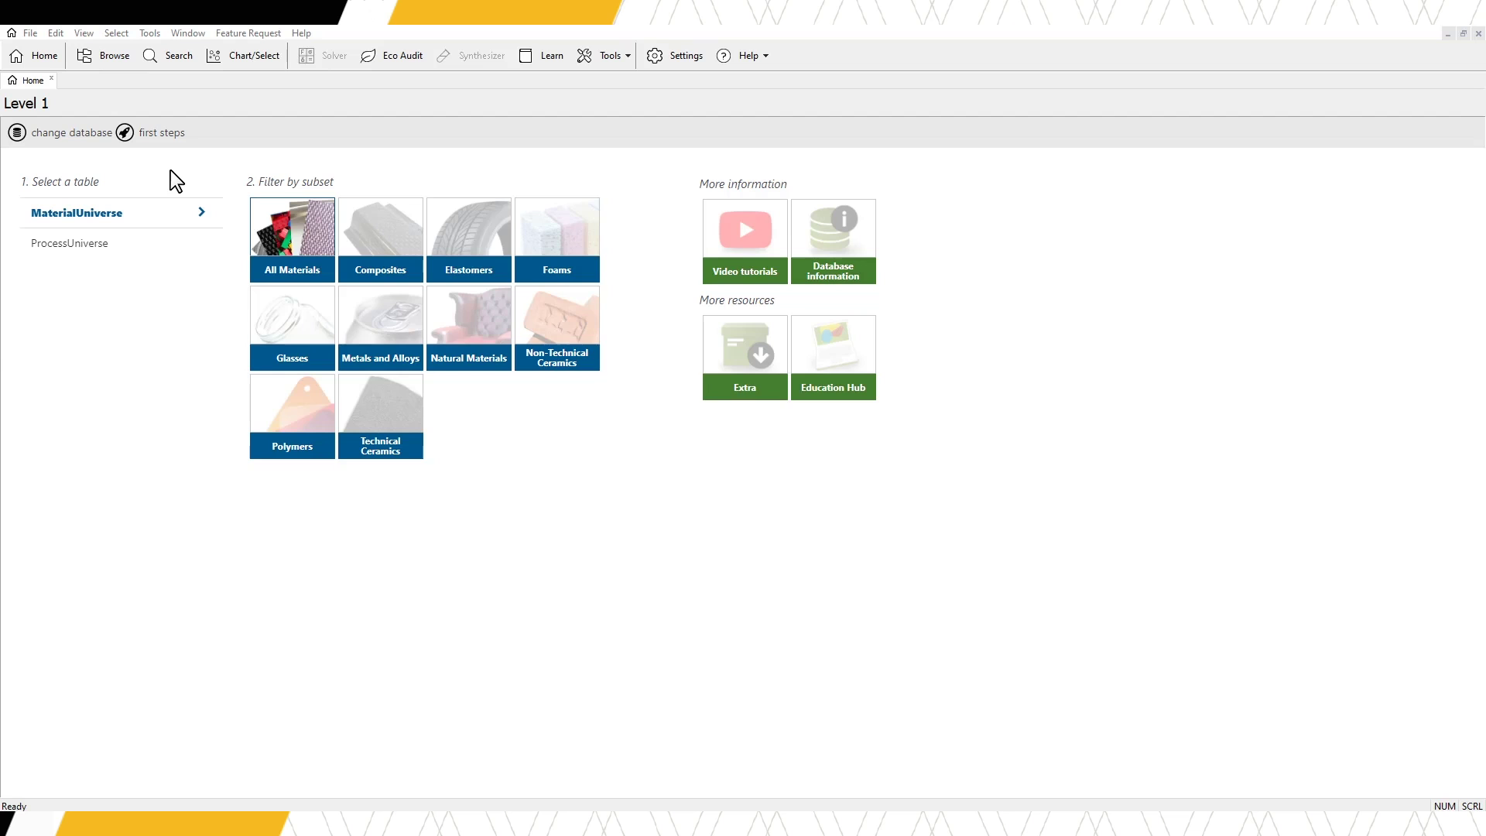
Step: Open the ABS datasheet under Polymers and elastomers > Polymers > Thermoplastics, then switch to Search
left_click(119, 65)
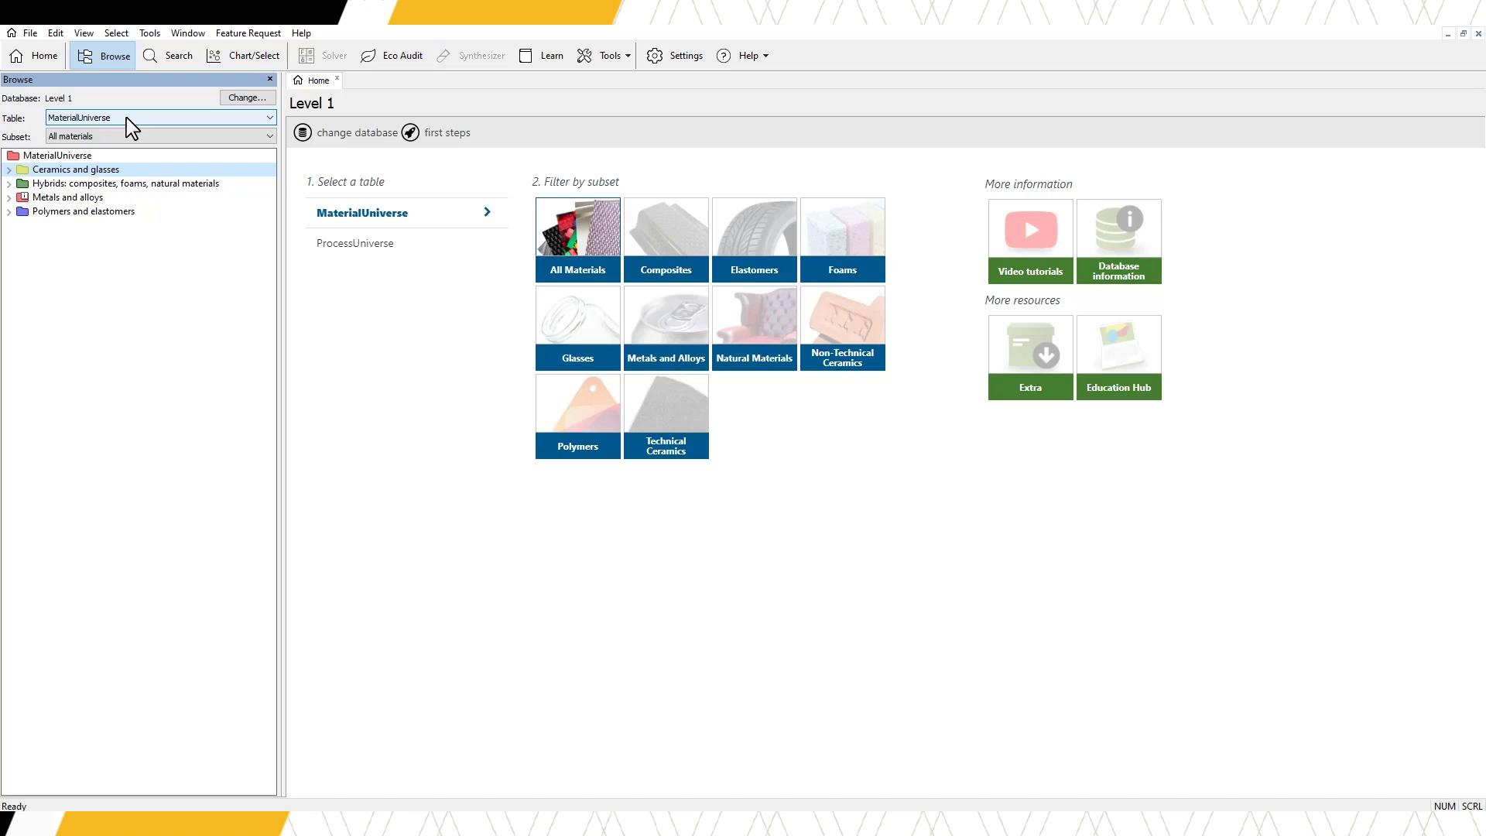
left_click(8, 212)
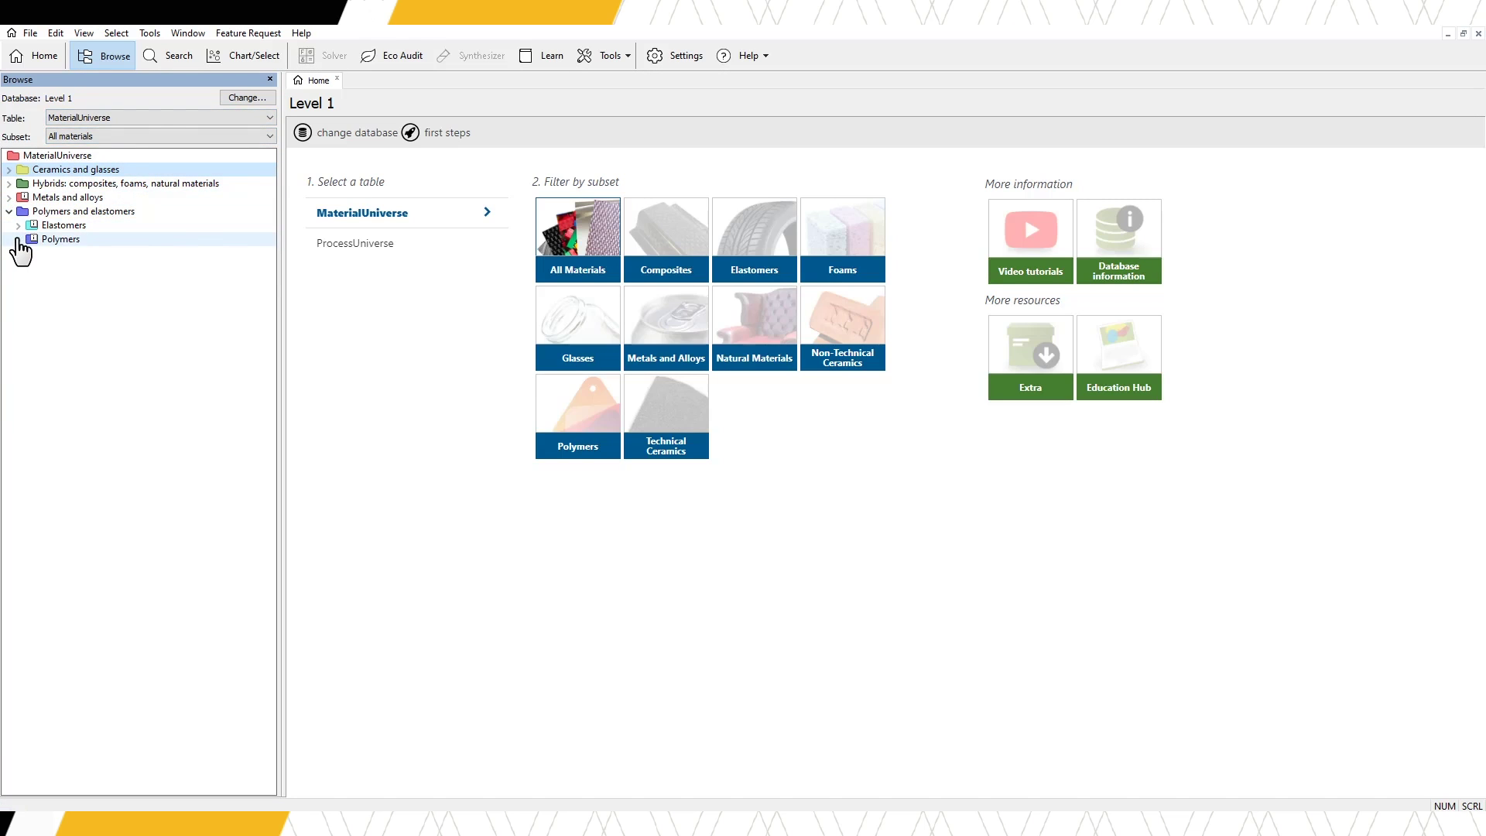
left_click(18, 239)
left_click(27, 253)
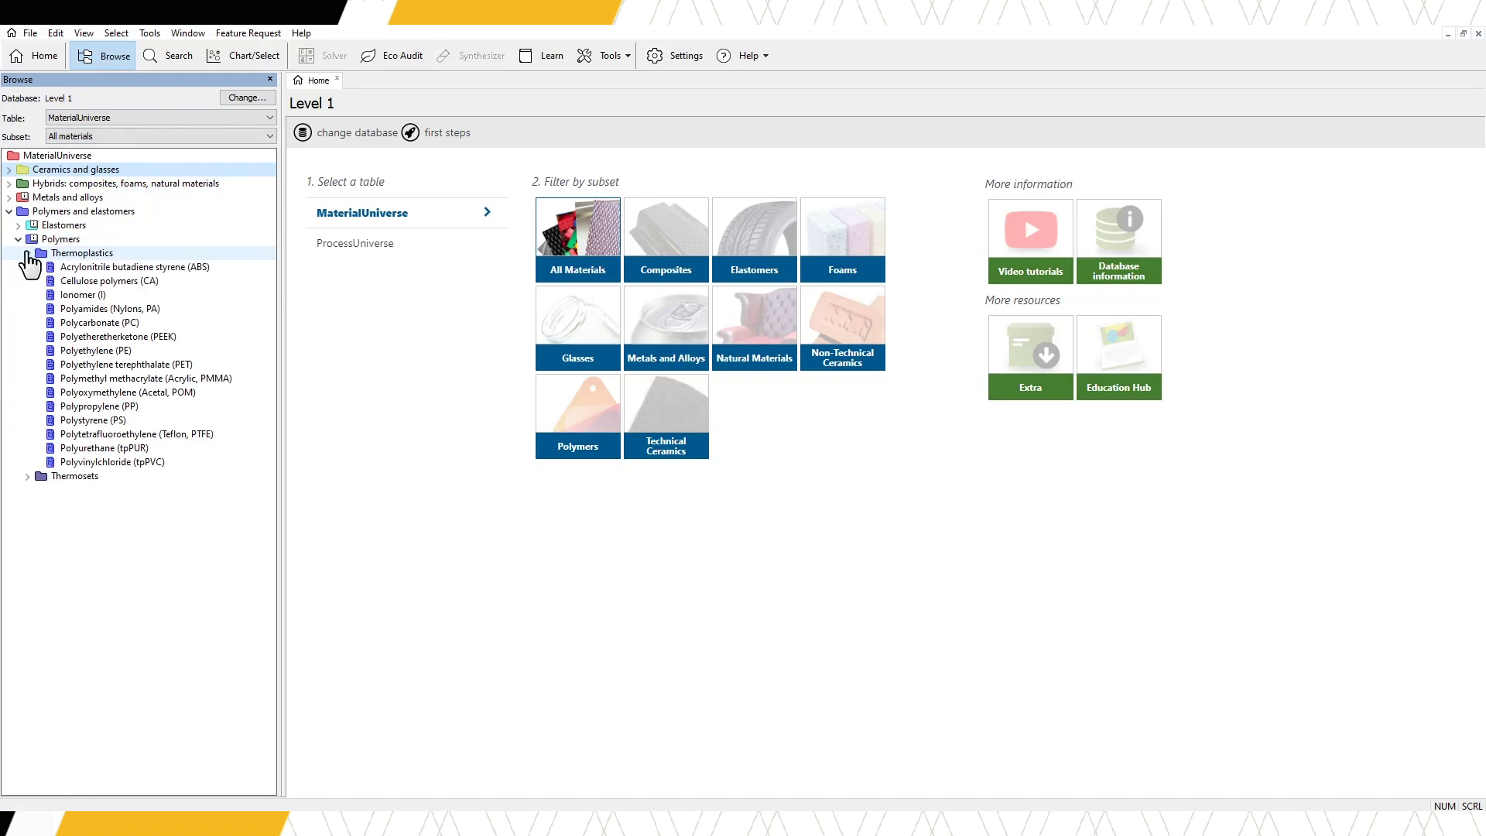
left_click(69, 268)
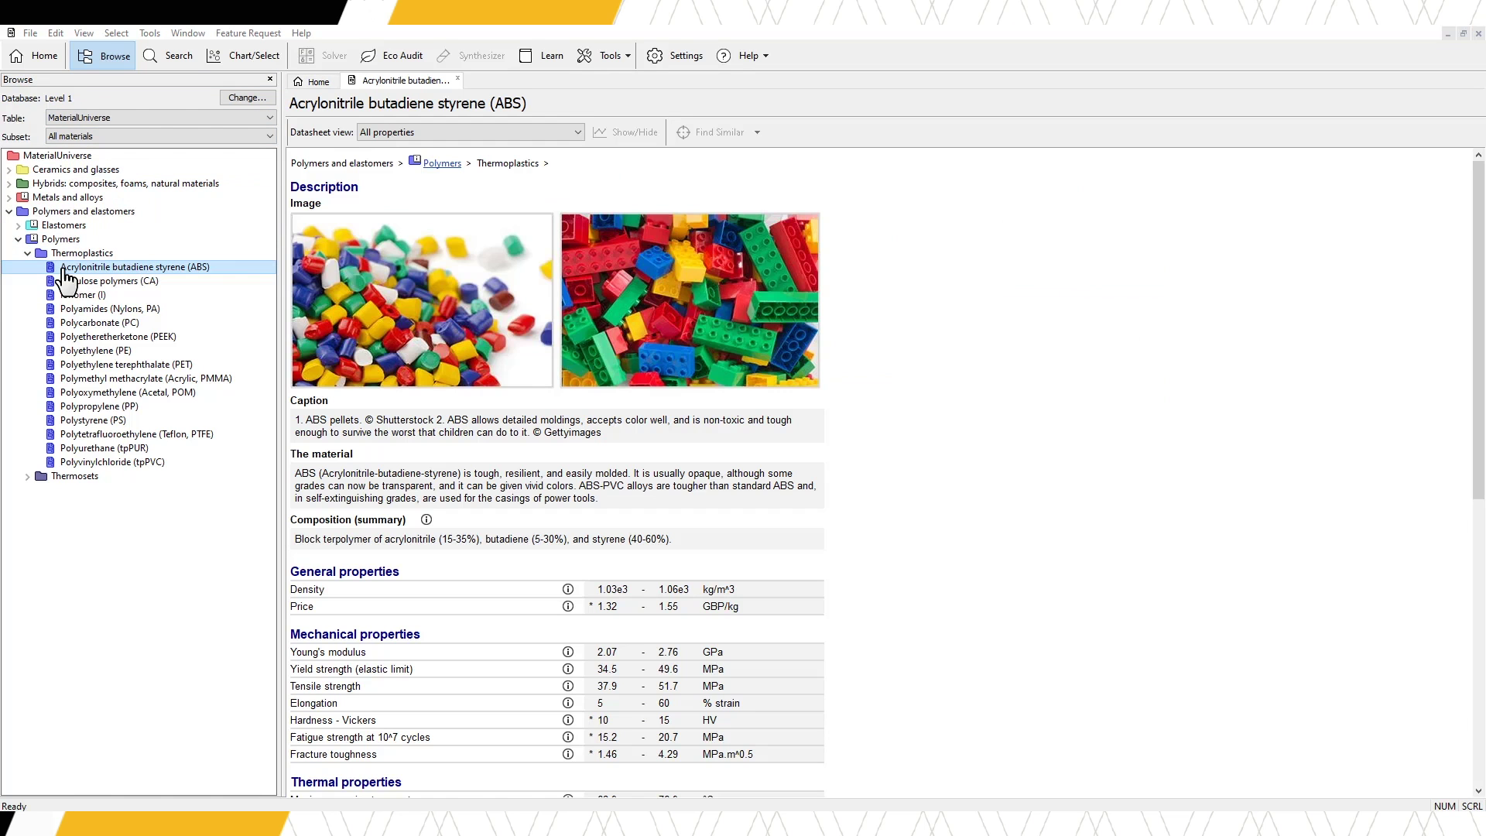
left_click(168, 65)
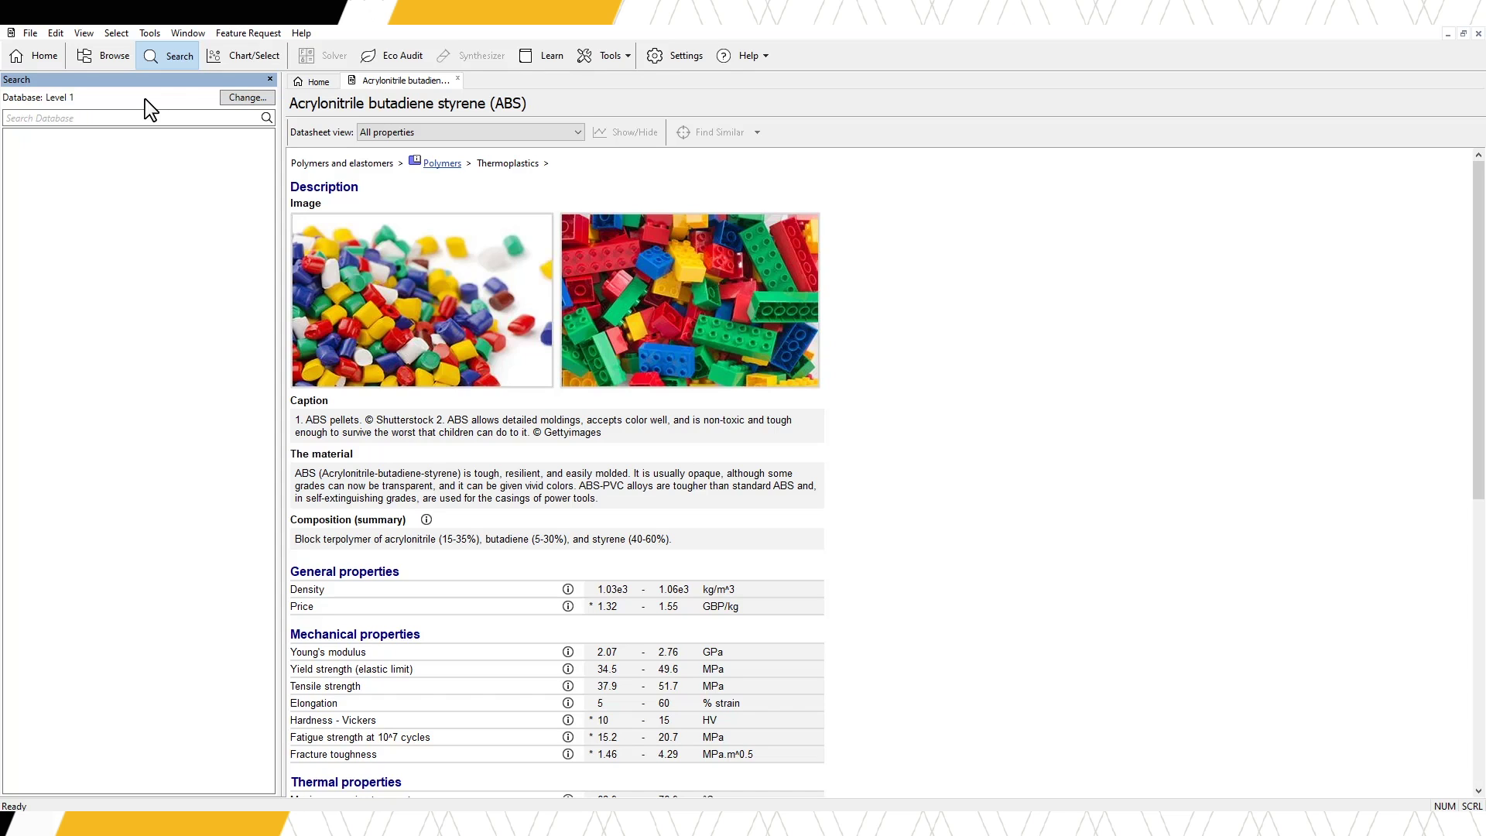
Step: Search the database for 'Gold' and expand the MaterialUniverse results
left_click(127, 118)
type("Gold")
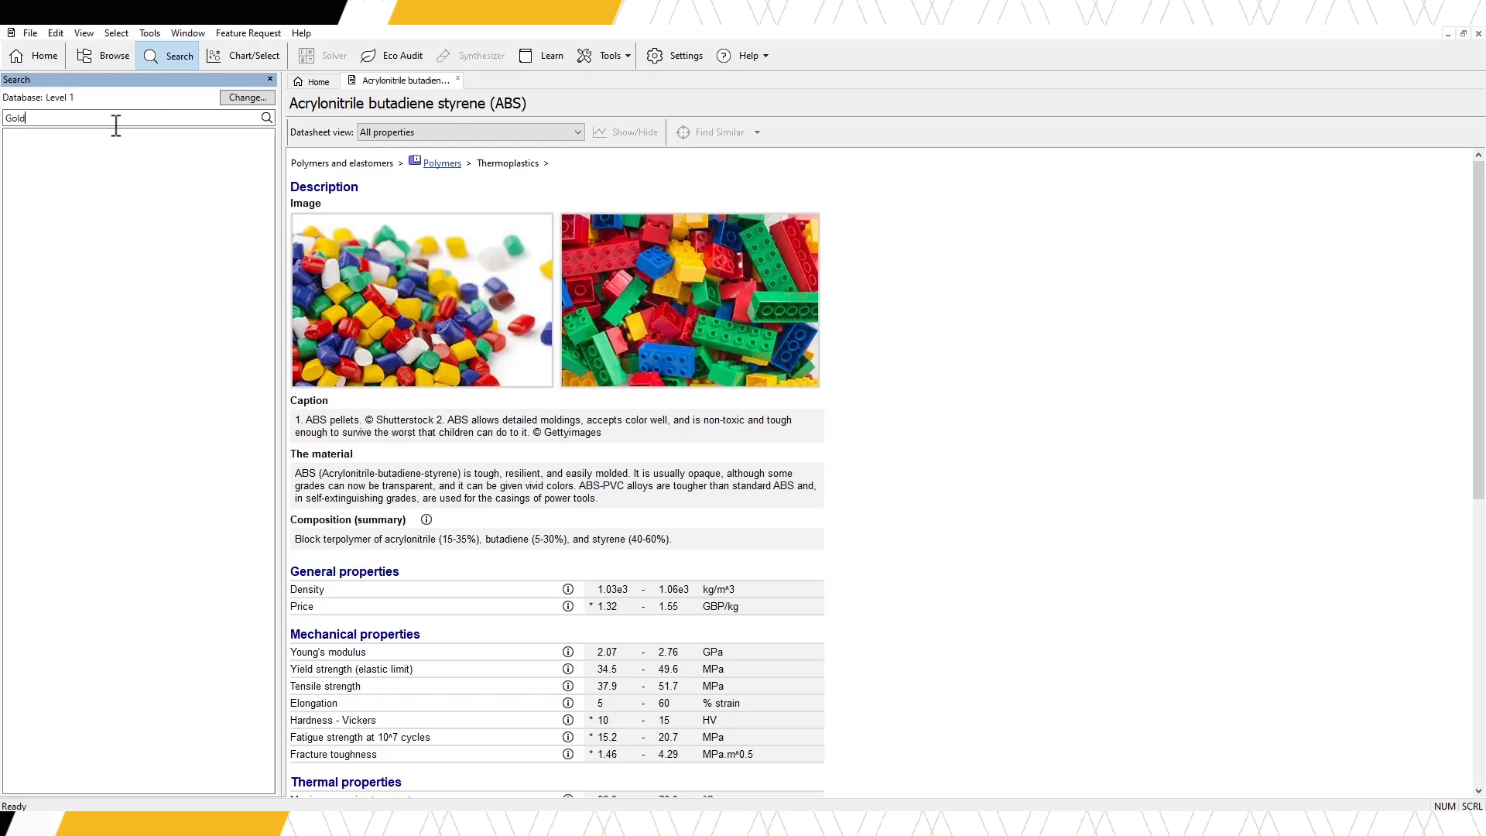
key("Return")
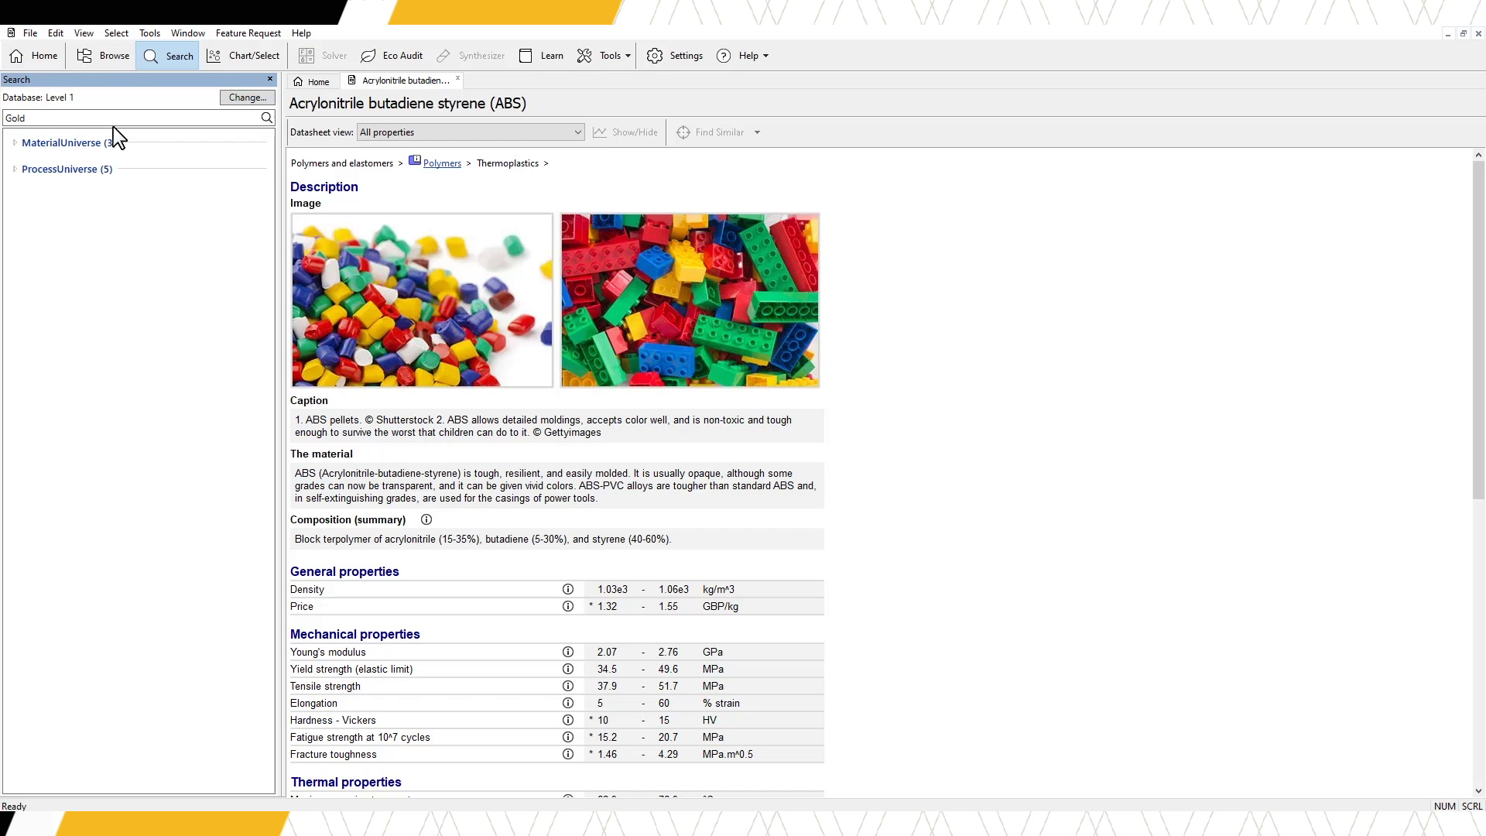
double_click(110, 141)
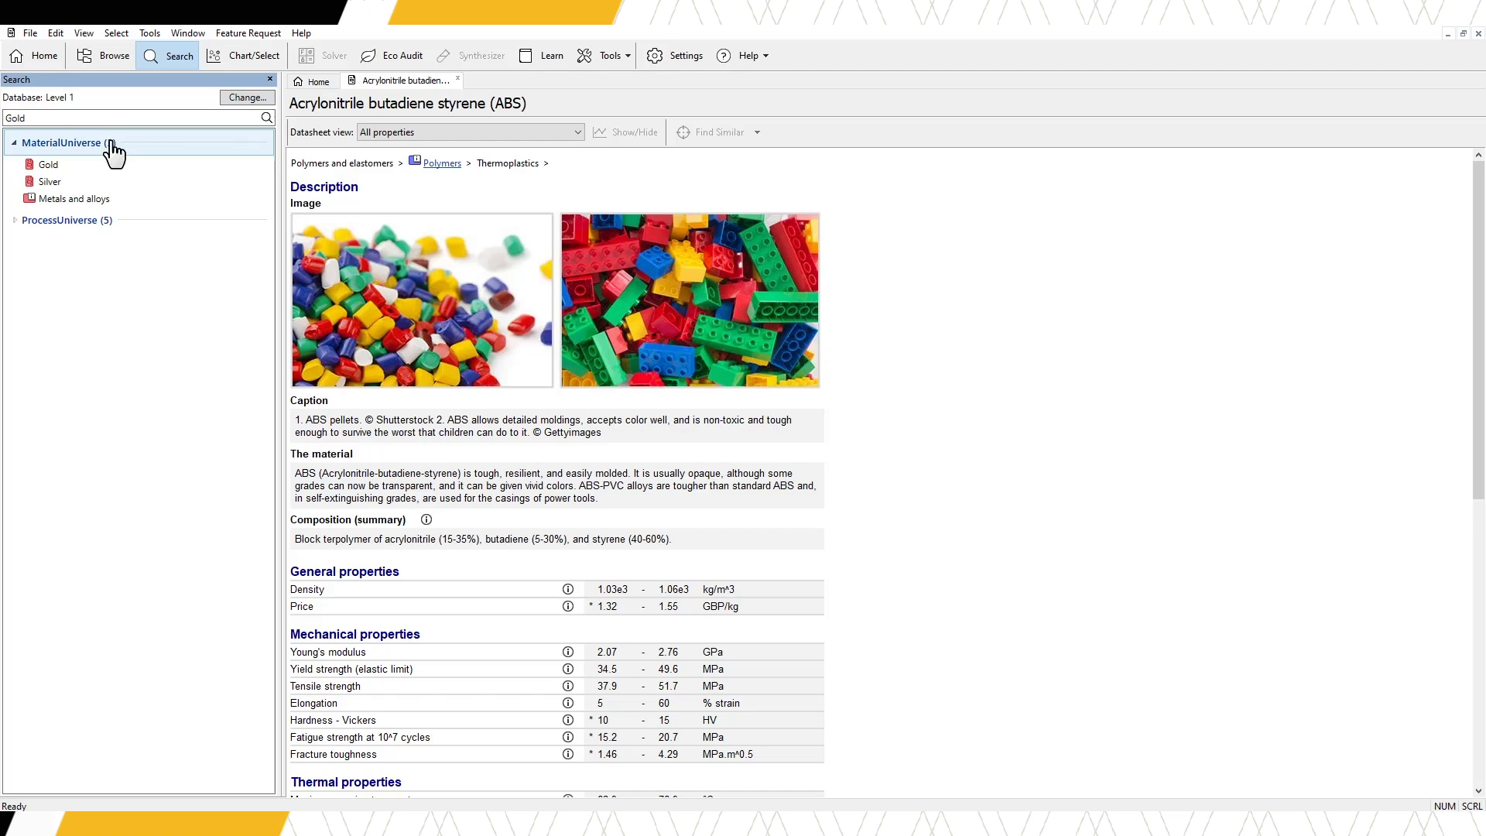
Step: Replace the search term with 'Teflon' to find PTFE
double_click(35, 114)
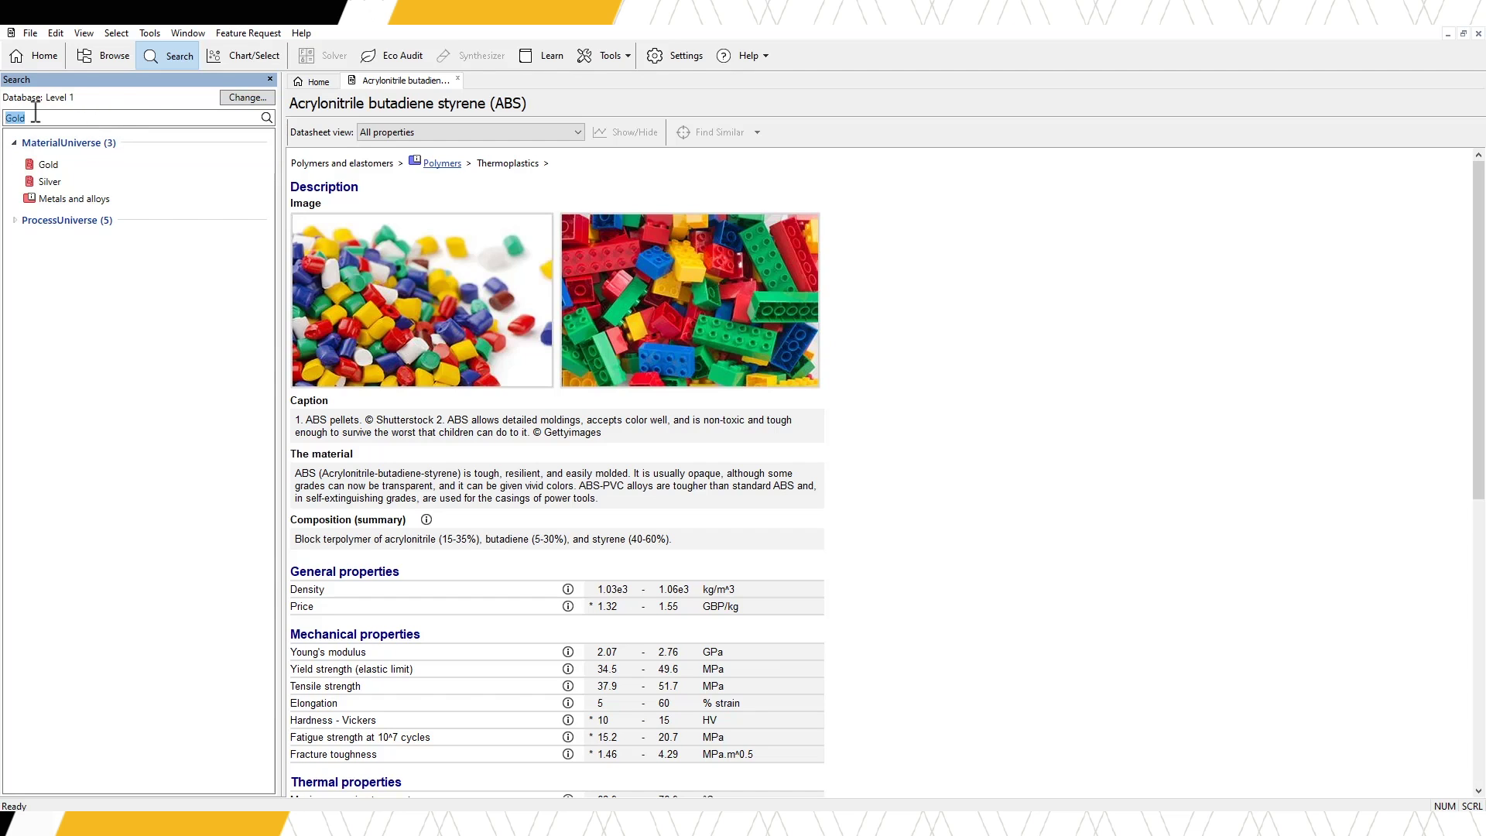
key("BackSpace")
type("Teflon")
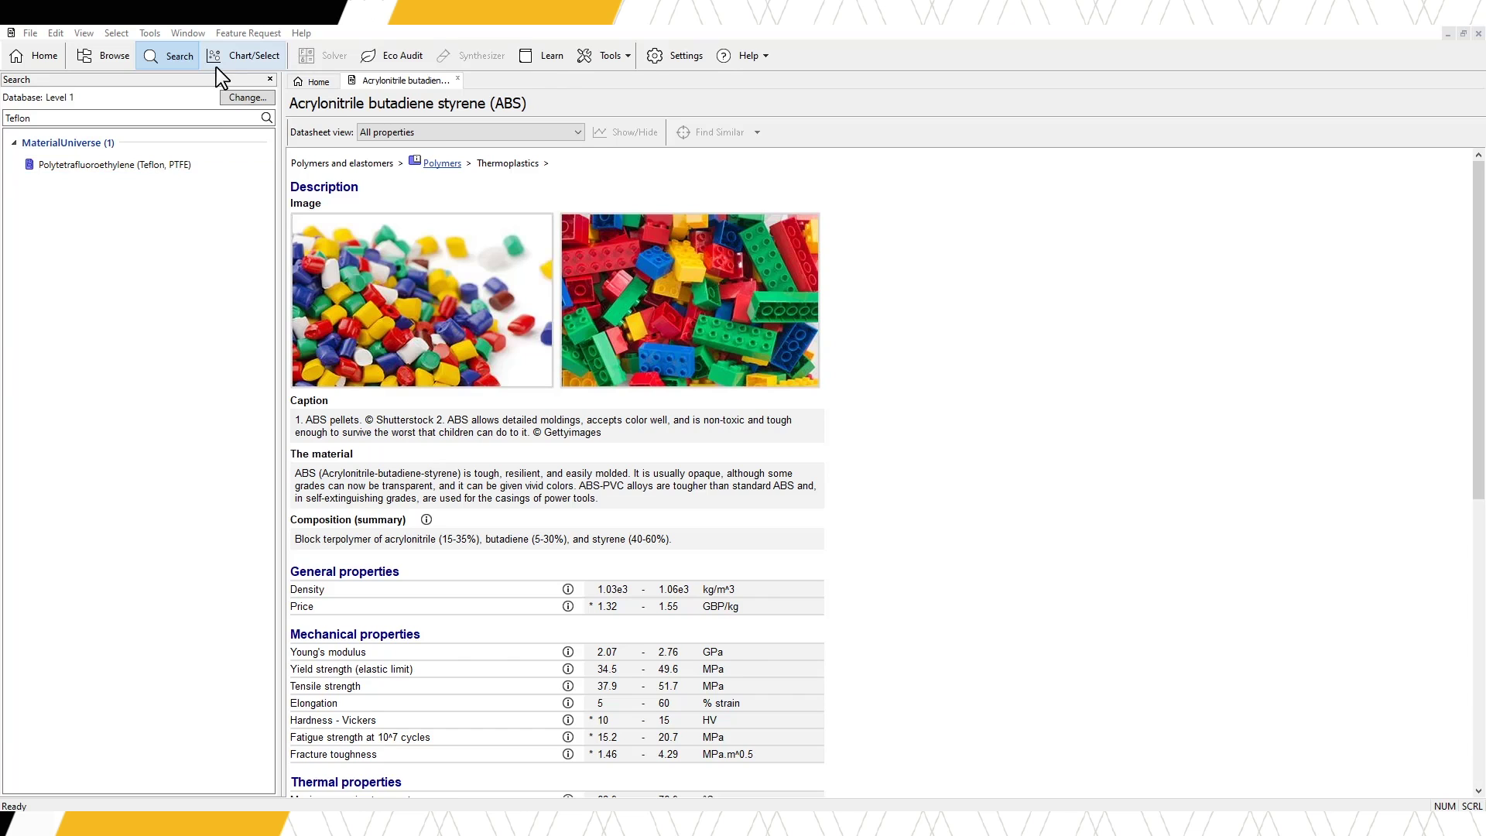
Step: Start a Chart/Select project using MaterialUniverse: All materials as the data subset
left_click(215, 67)
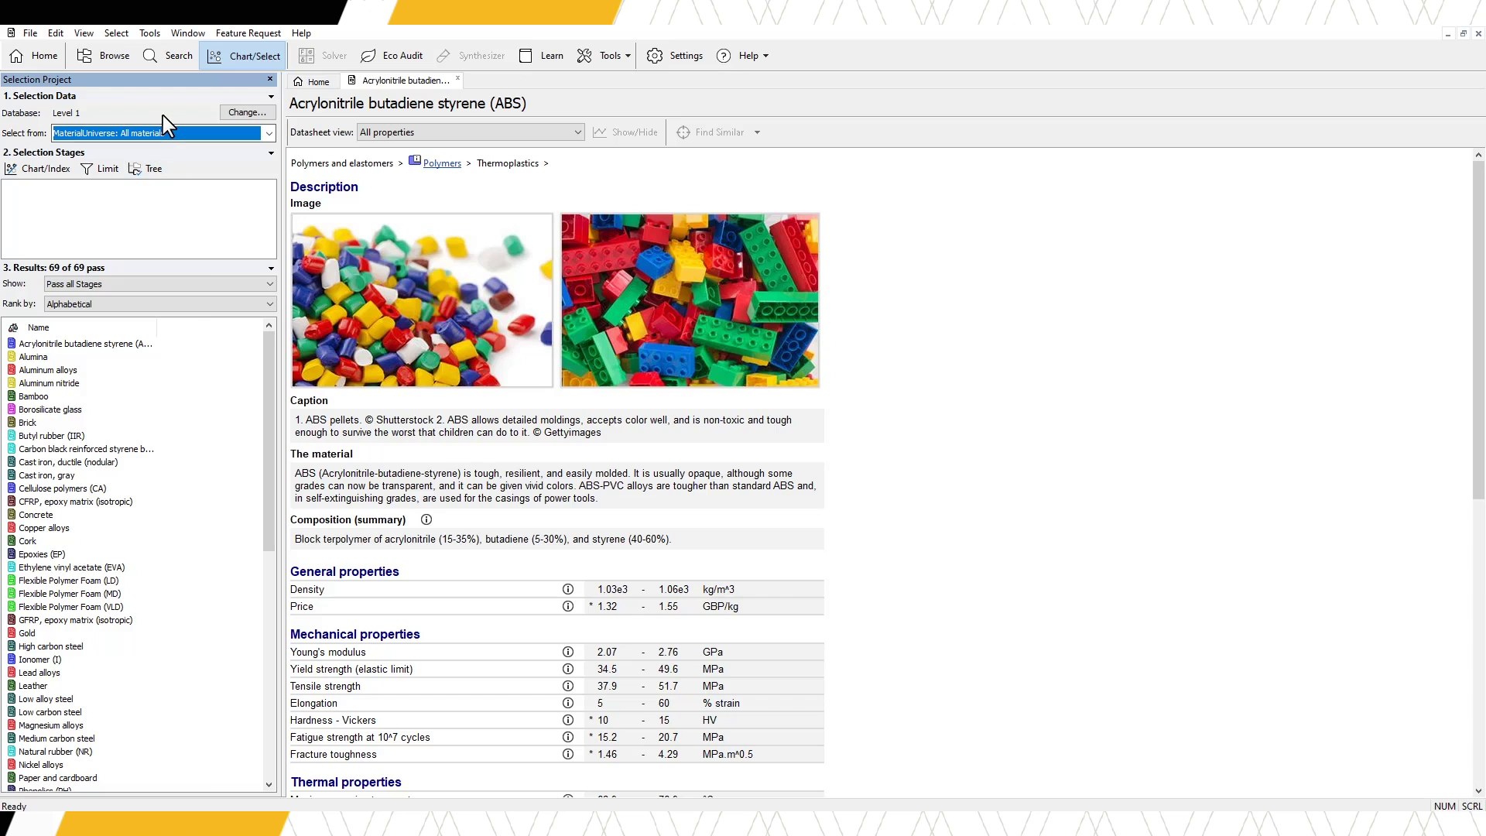
left_click(269, 134)
left_click(271, 137)
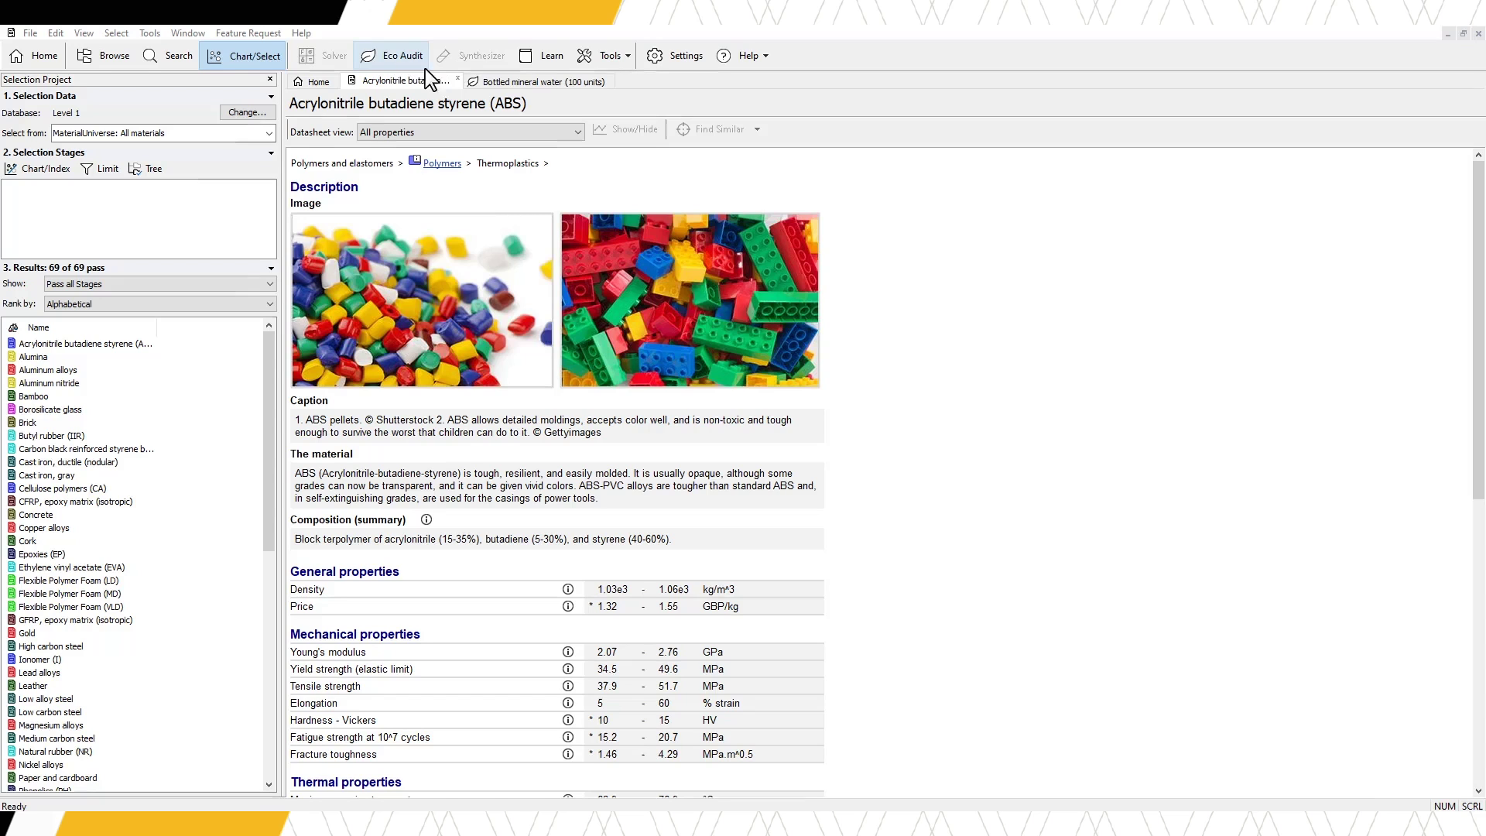
Step: Show the Bottled mineral water eco audit summary chart, switching it from CO2 to energy
left_click(495, 86)
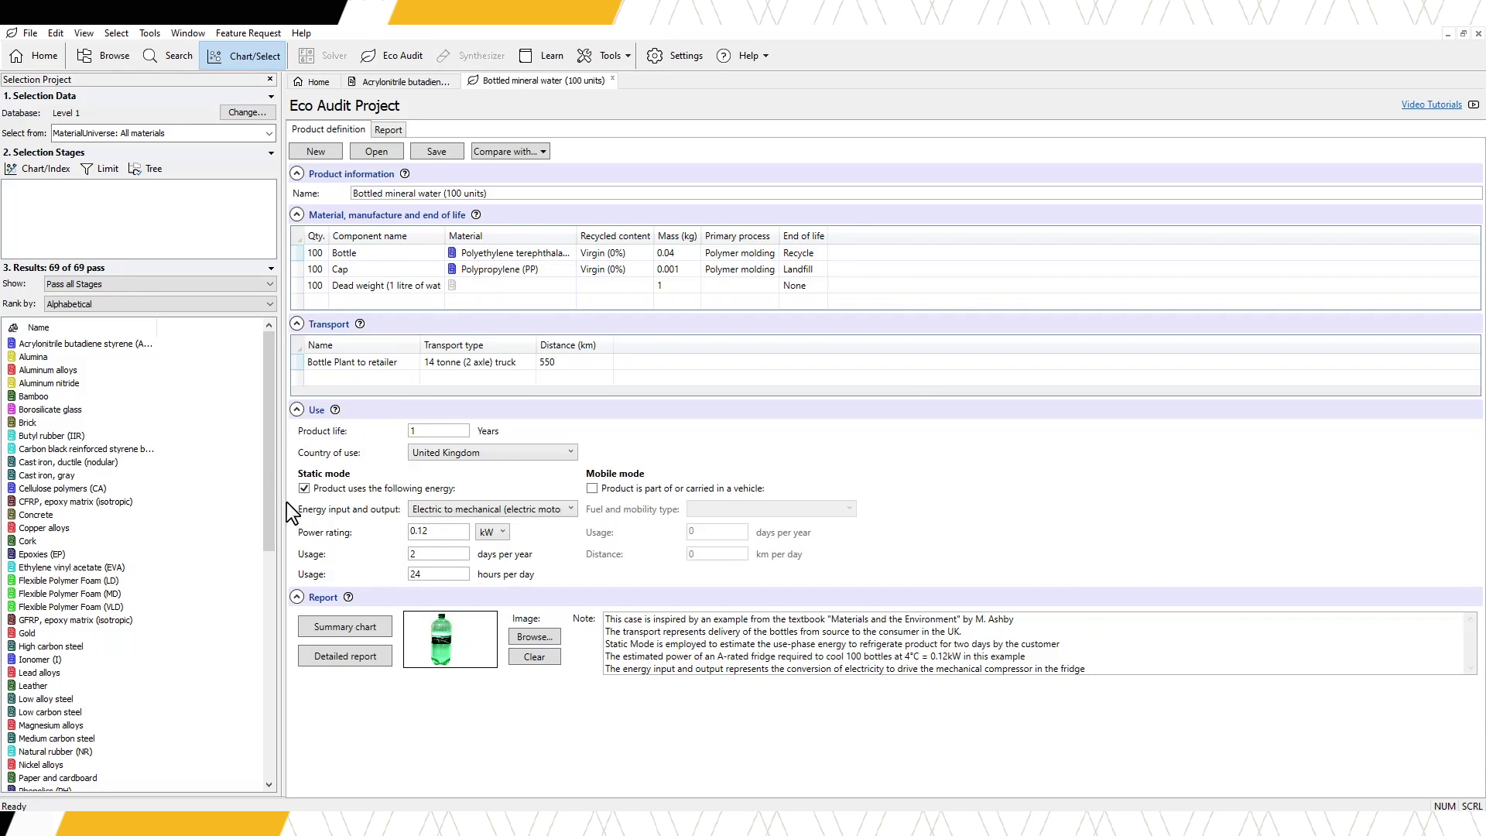
left_click(309, 629)
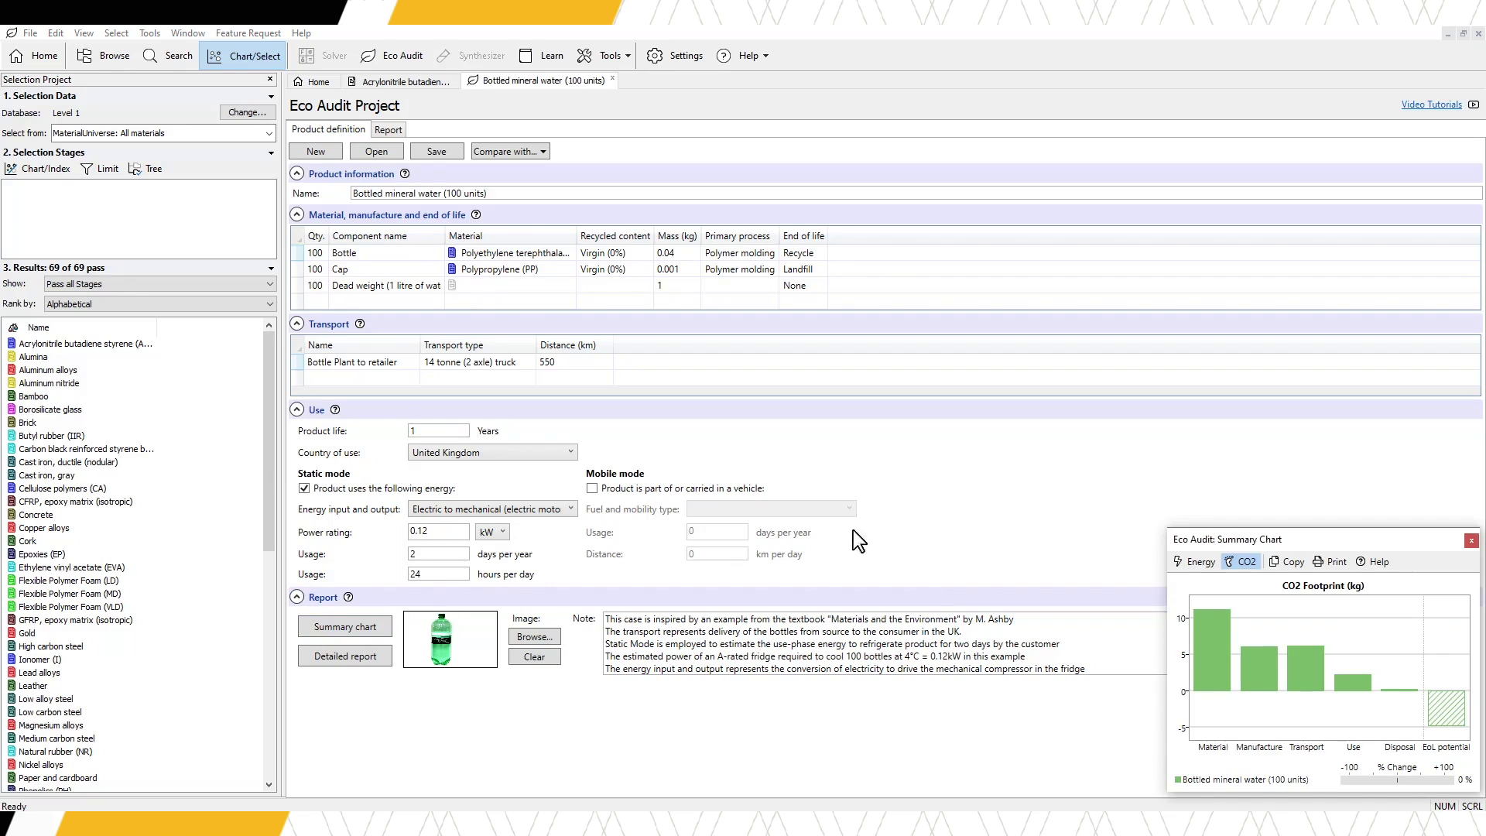
left_click(1176, 565)
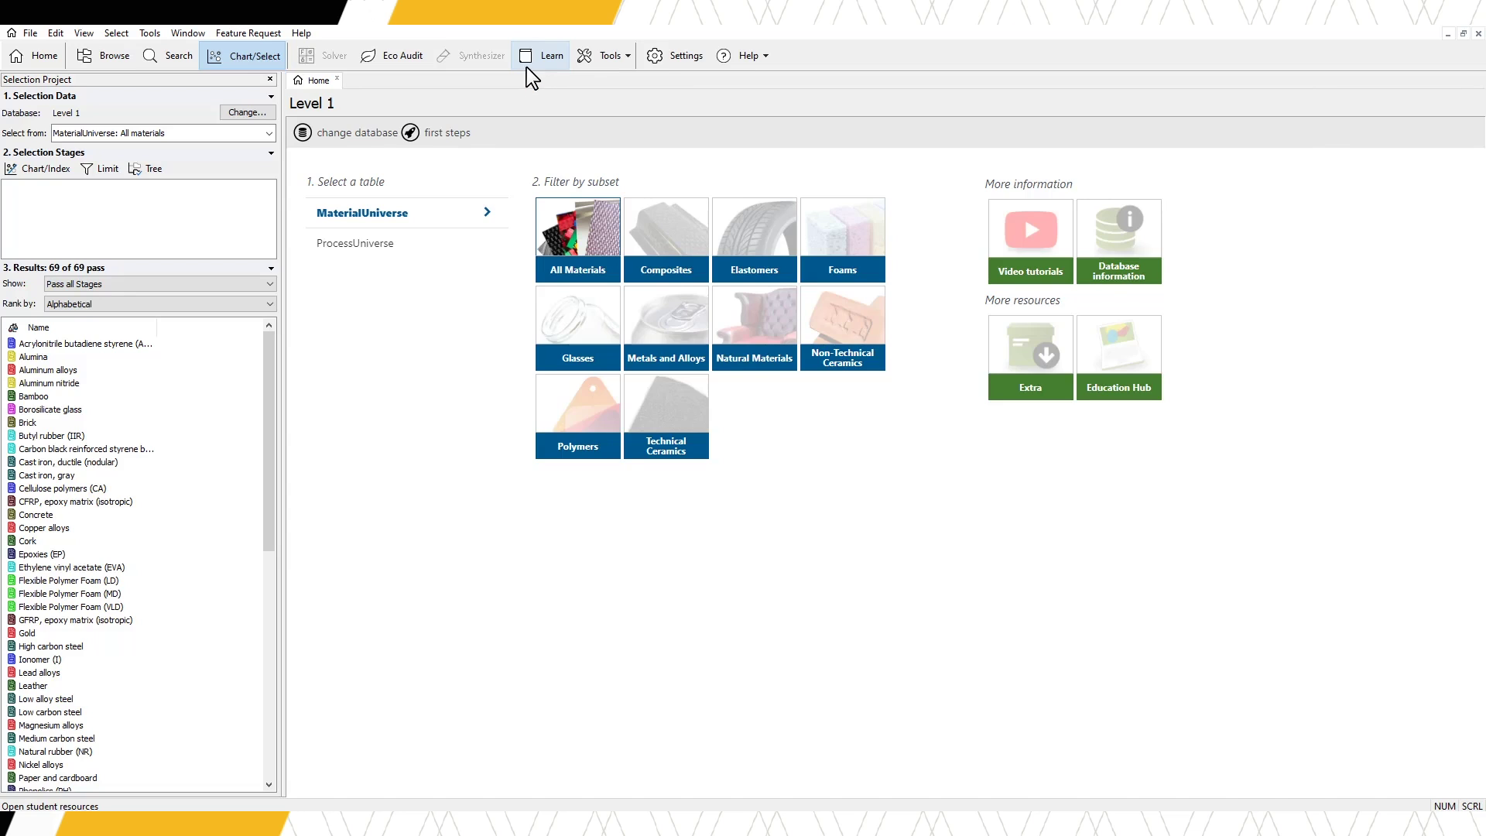
Step: Open the Material selection topic in Learn Online and view its performance indices table
left_click(524, 58)
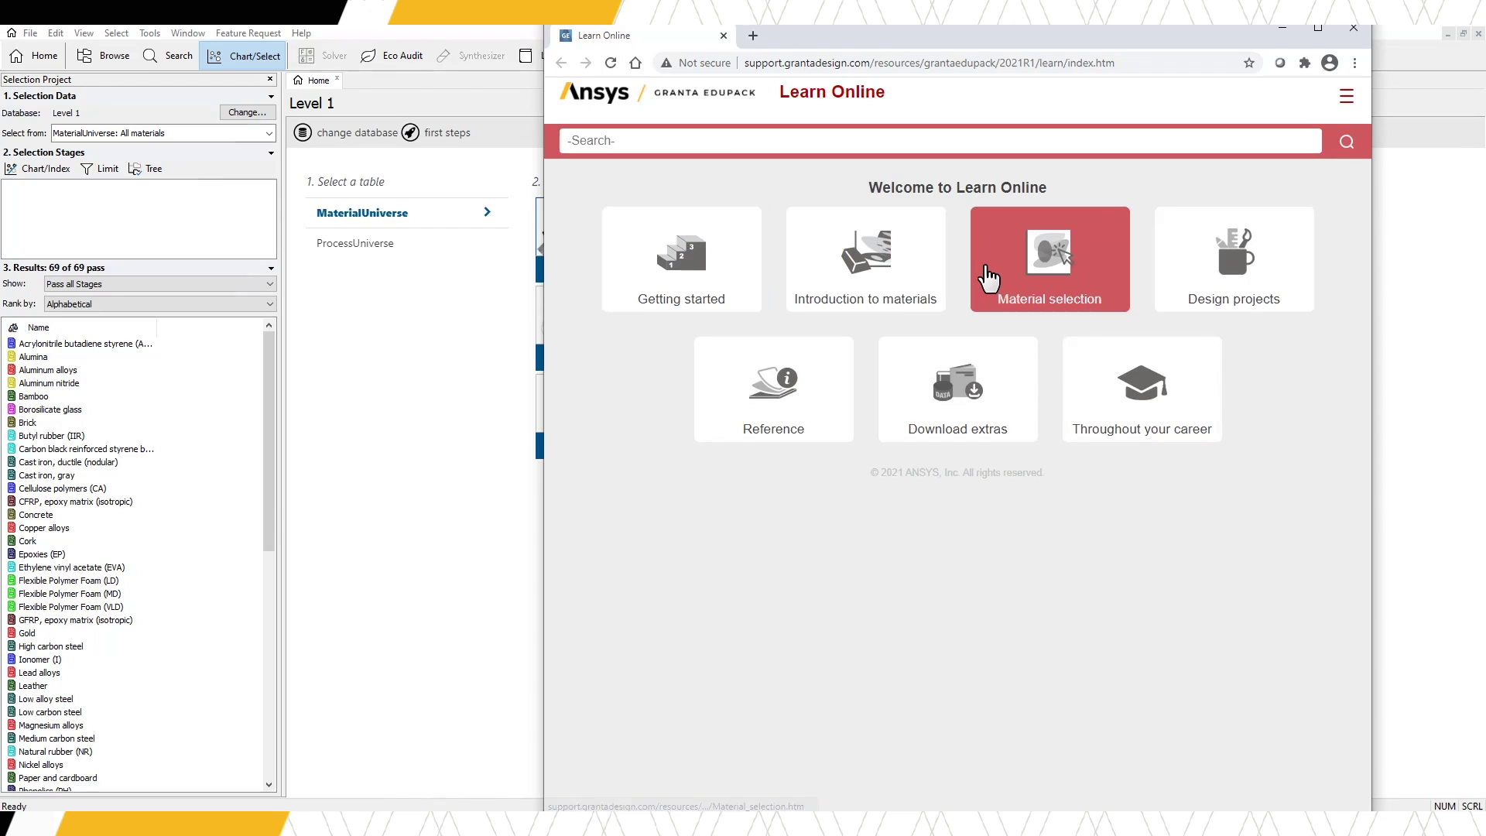
left_click(988, 277)
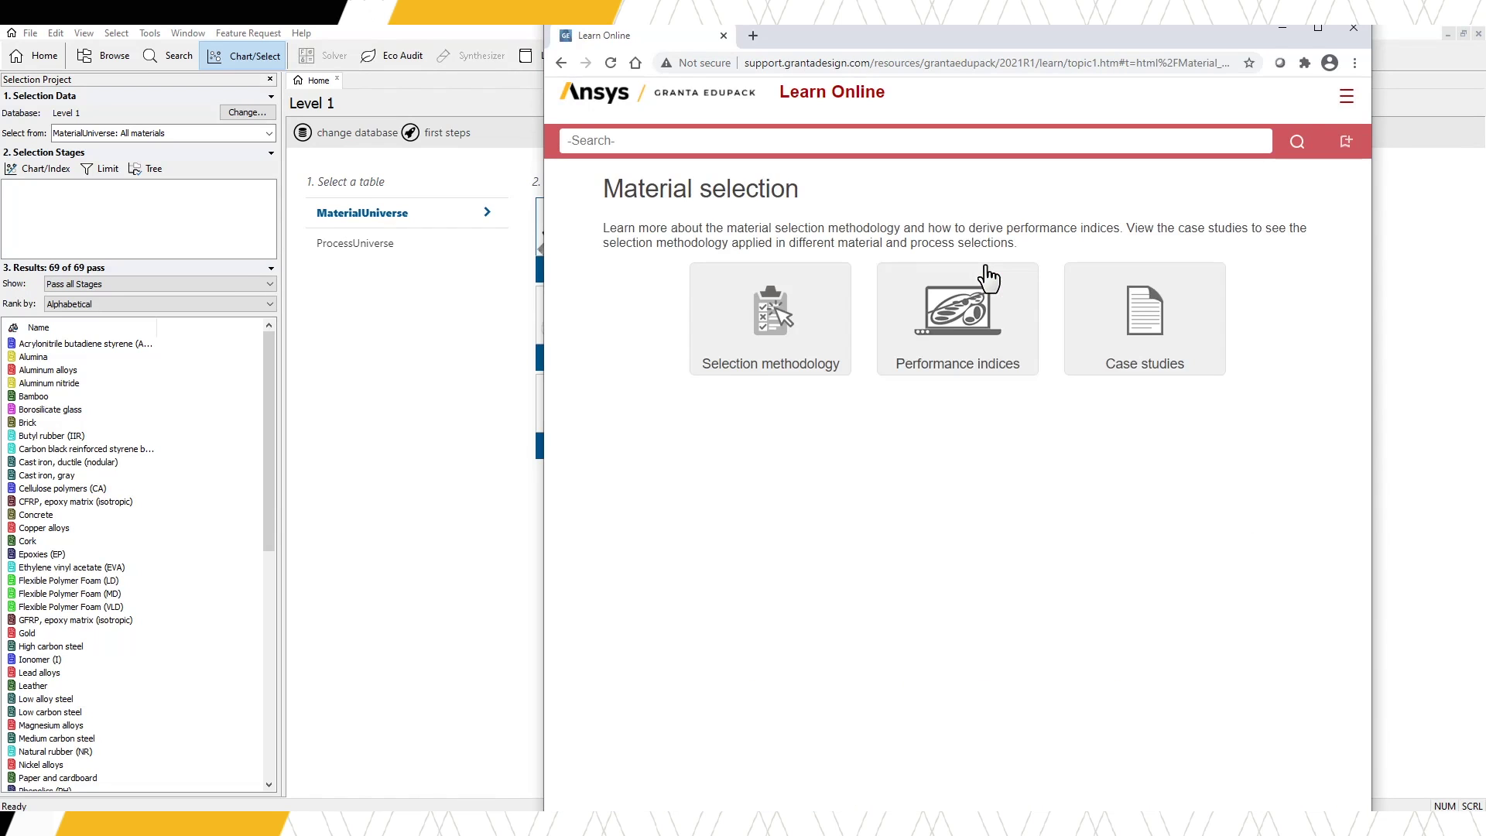
left_click(1020, 344)
left_click(542, 97)
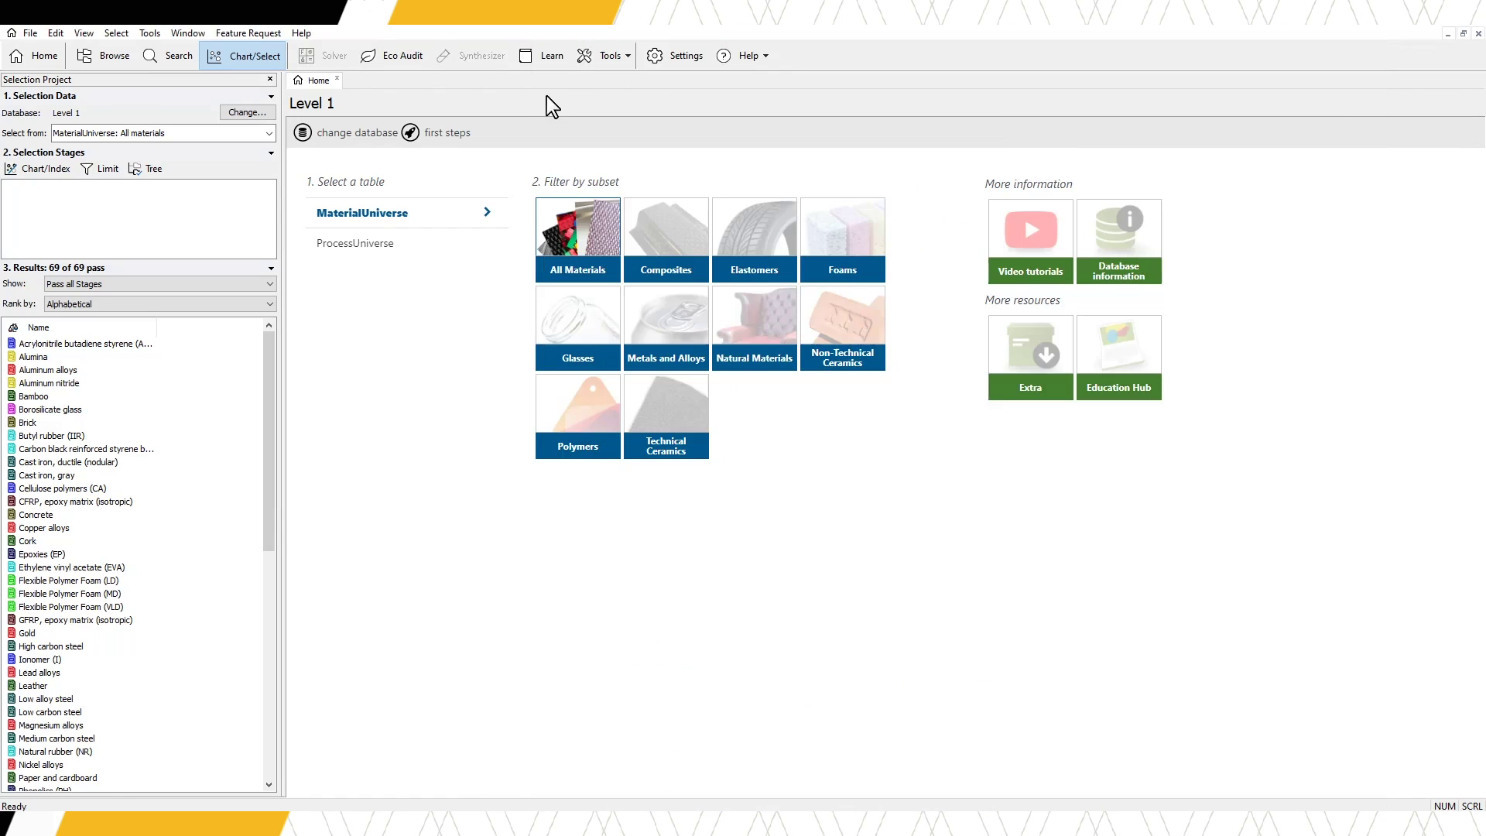
left_click(626, 57)
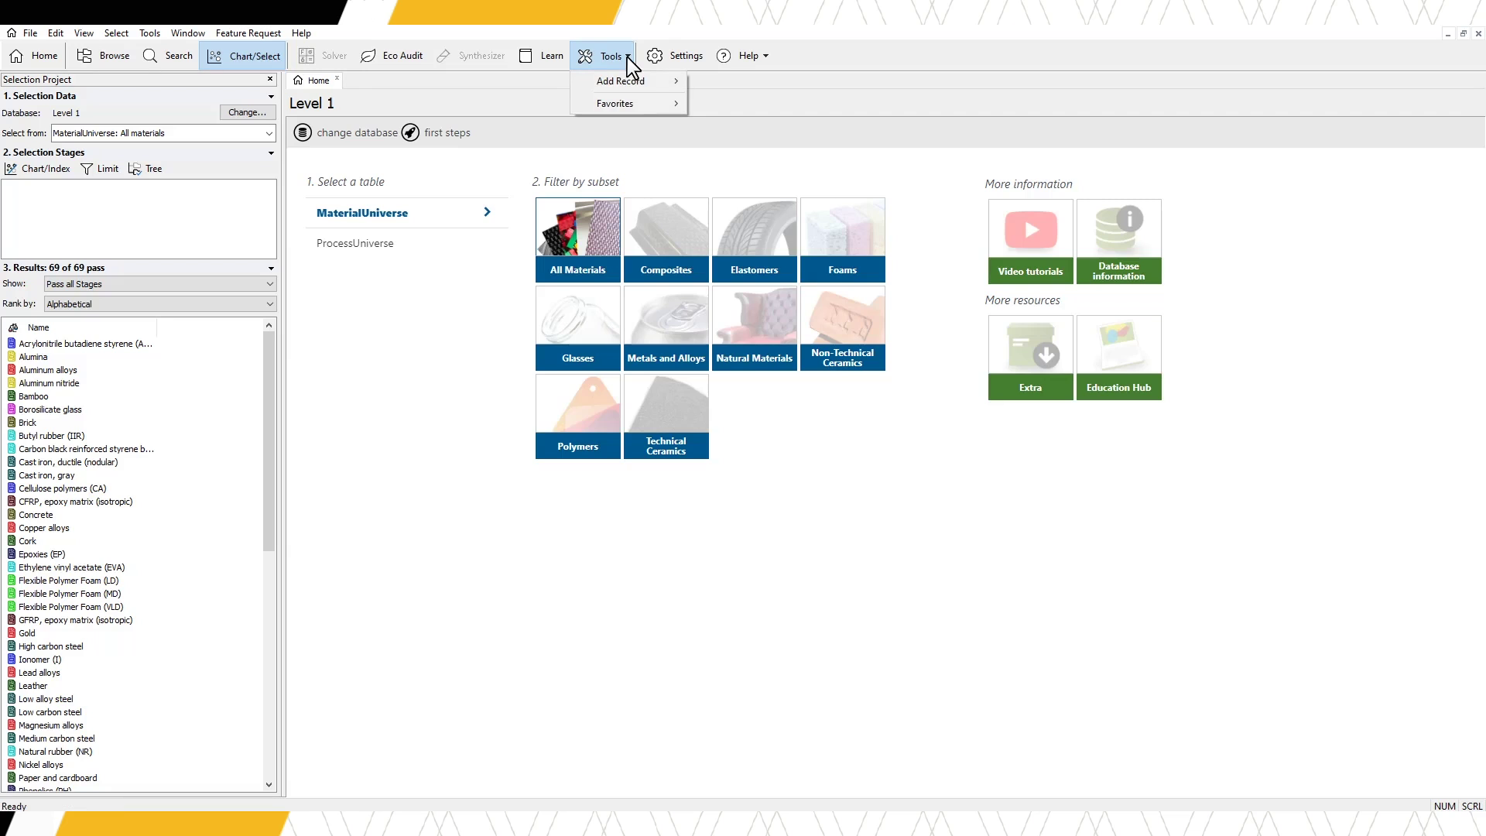
mouse_move(662, 80)
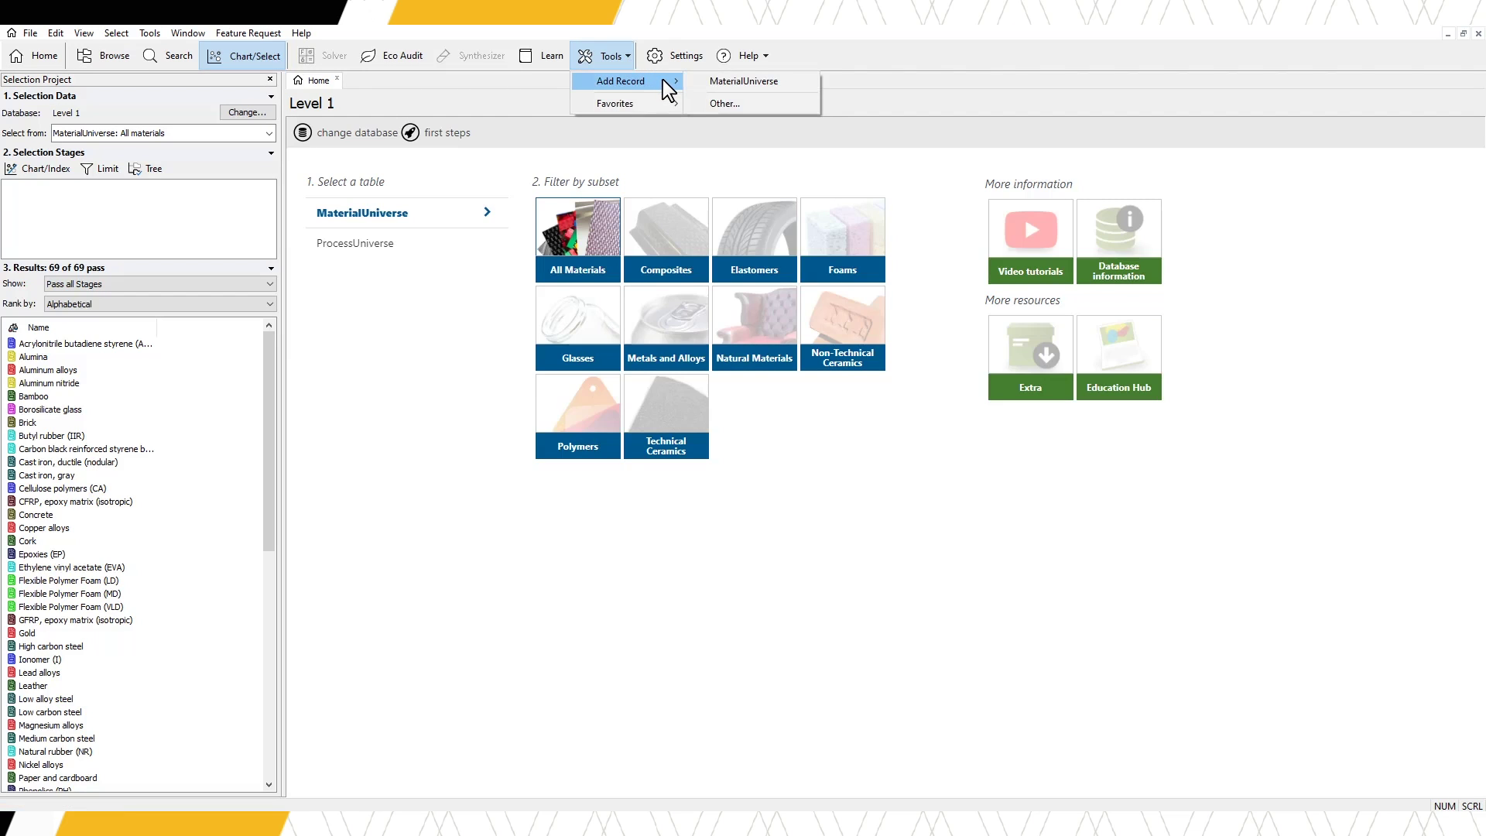
mouse_move(661, 107)
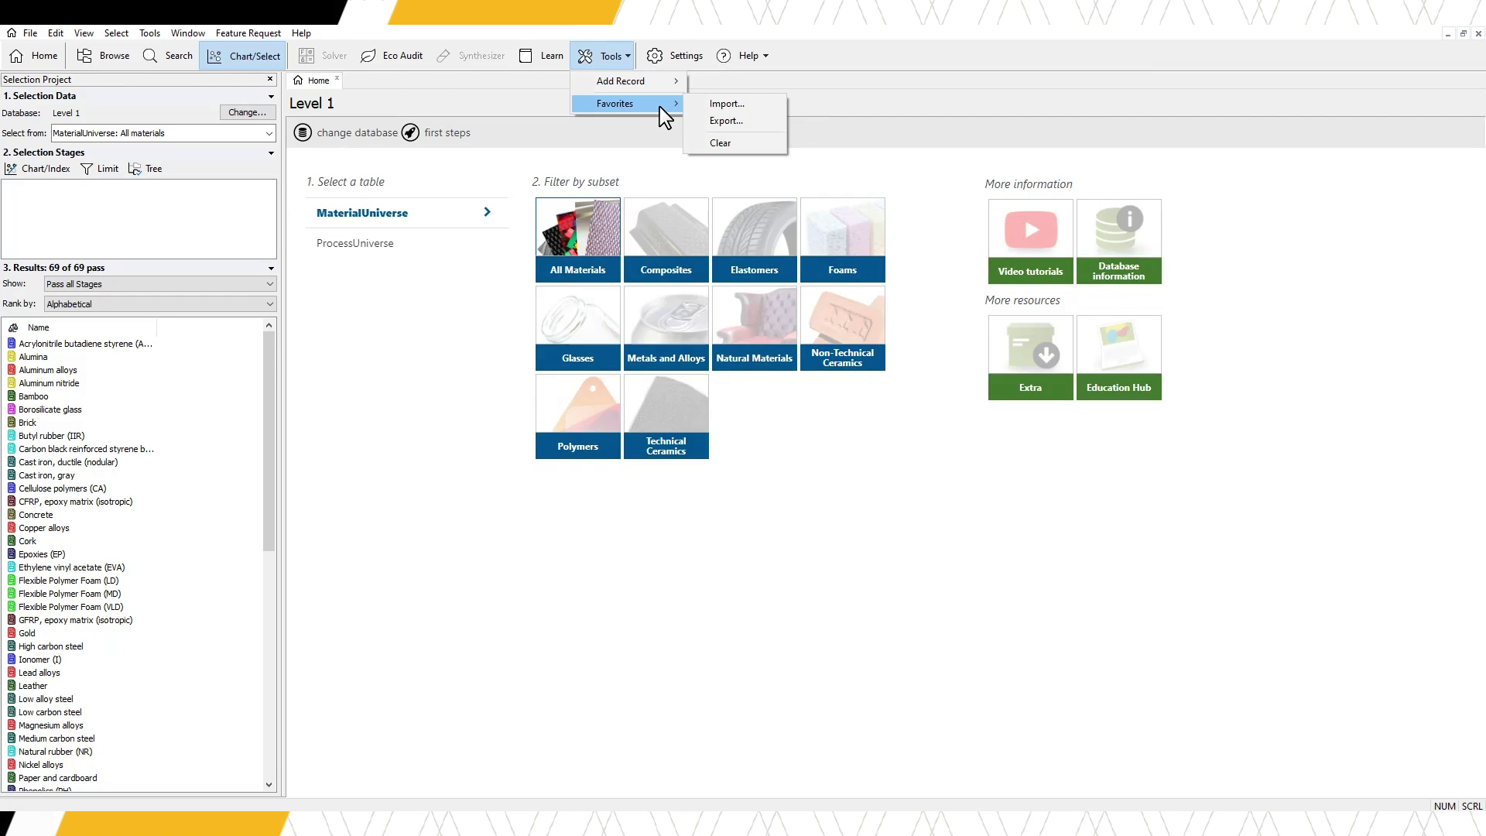
key("Escape")
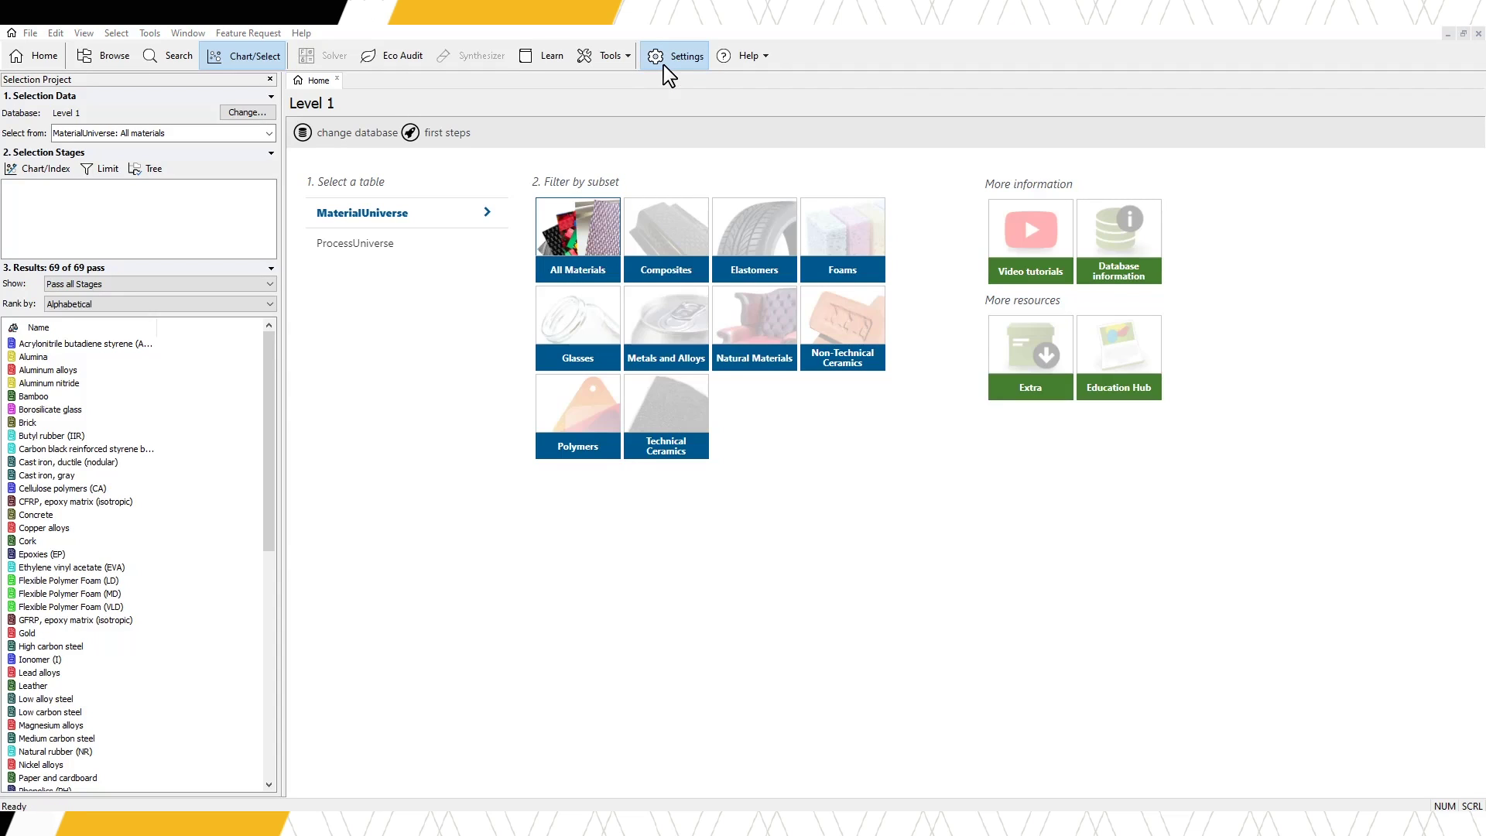
Step: Review the Chart, Units and Numbers settings, then enable and apply 'Display data ranges as average values'
left_click(663, 65)
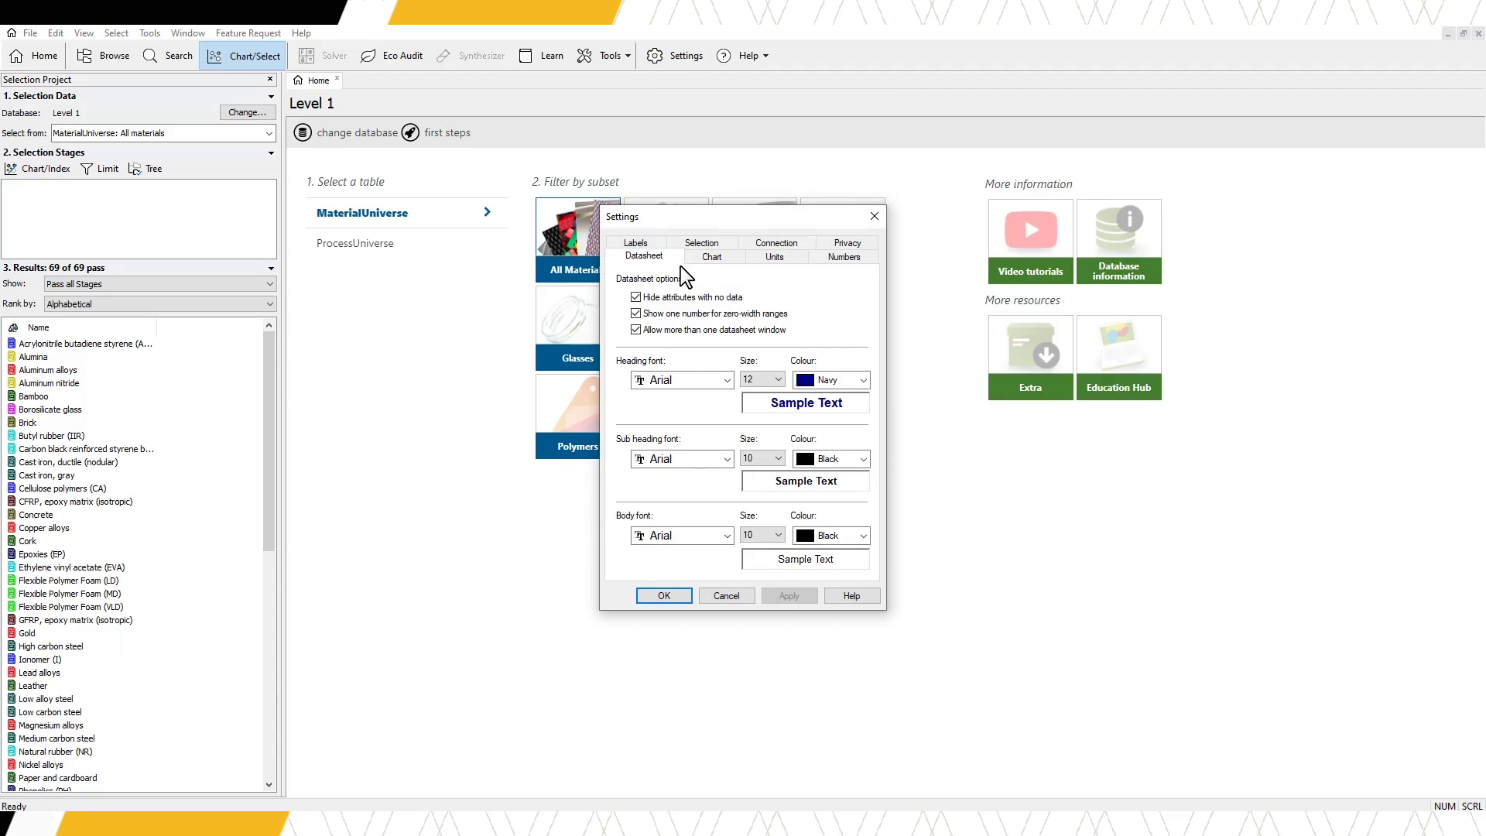
left_click(708, 257)
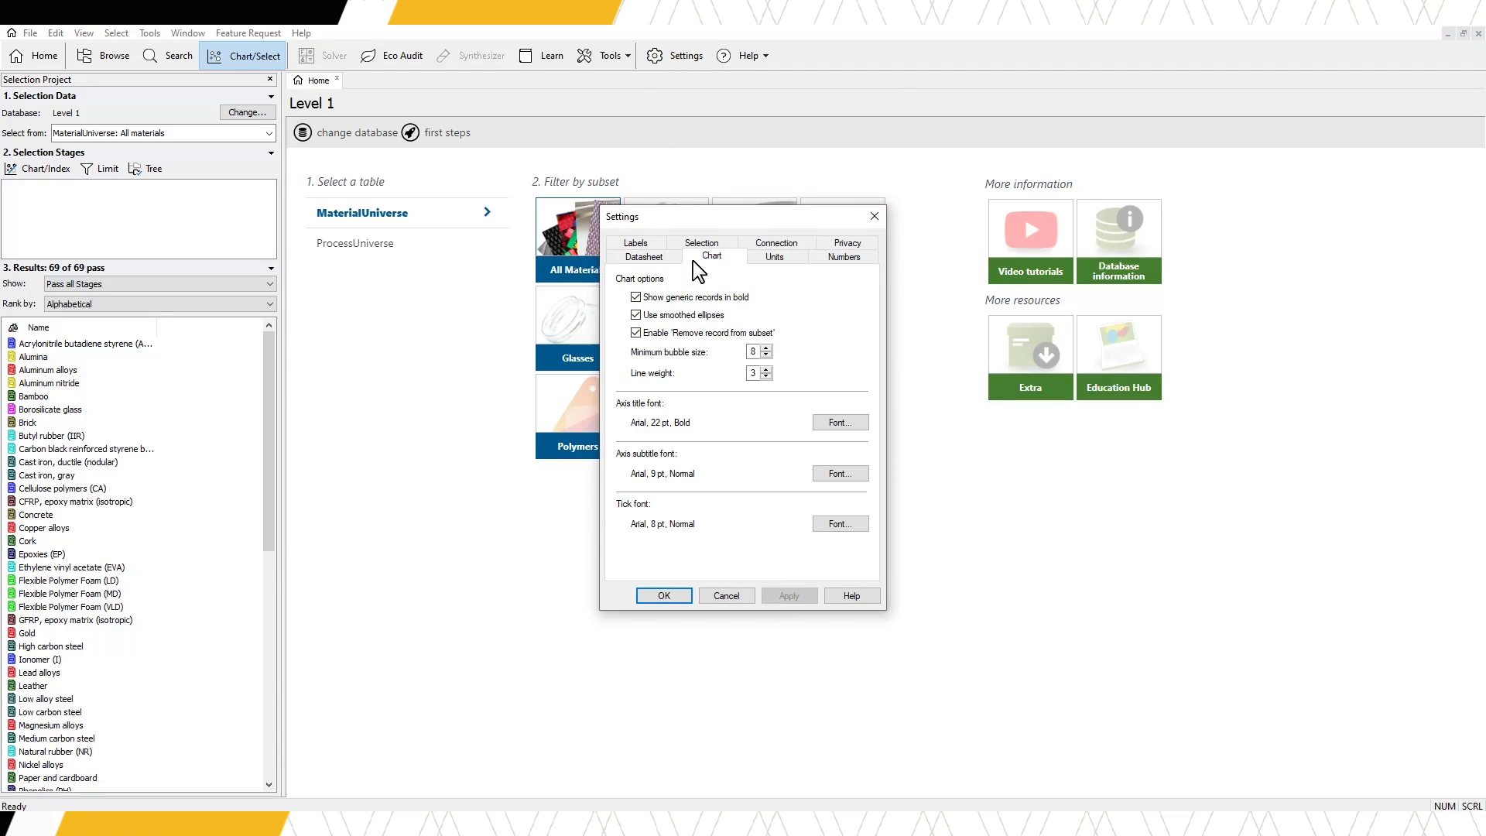
left_click(759, 262)
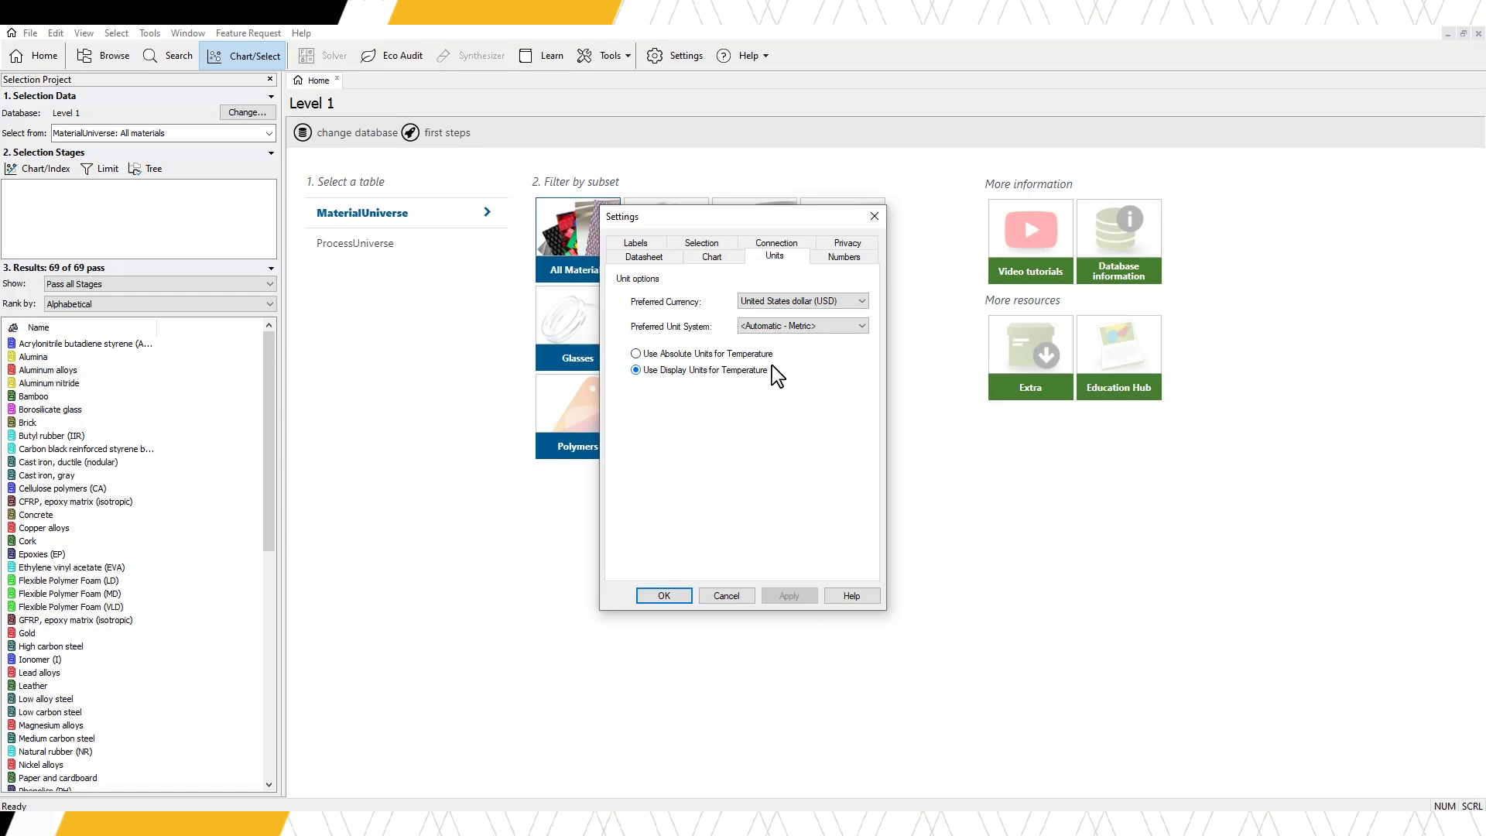
left_click(857, 260)
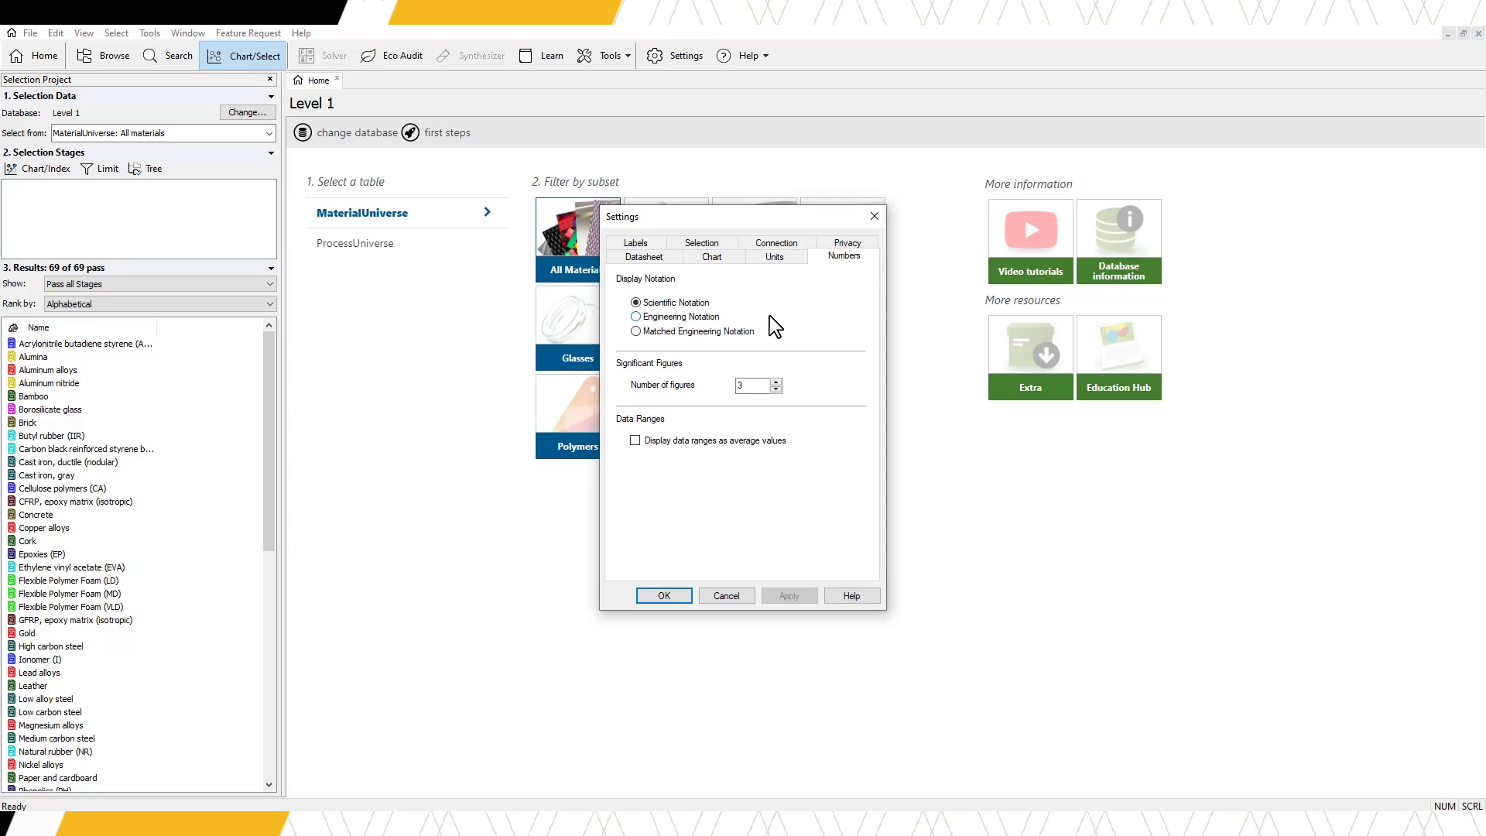
left_click(635, 440)
left_click(813, 596)
Step: Close Settings and open the EduPack Help documentation from the Help menu
key("Return")
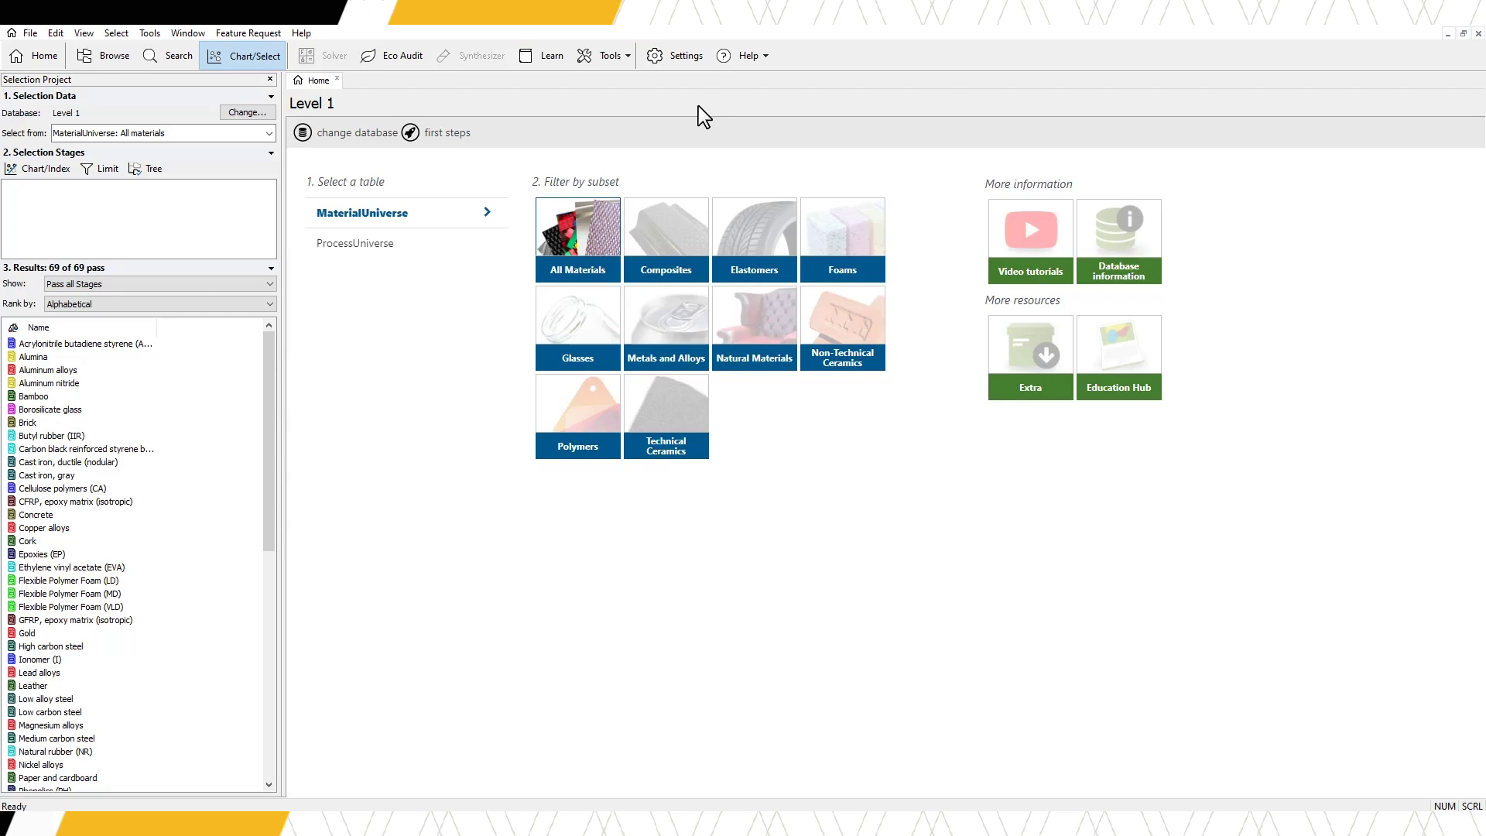
left_click(764, 58)
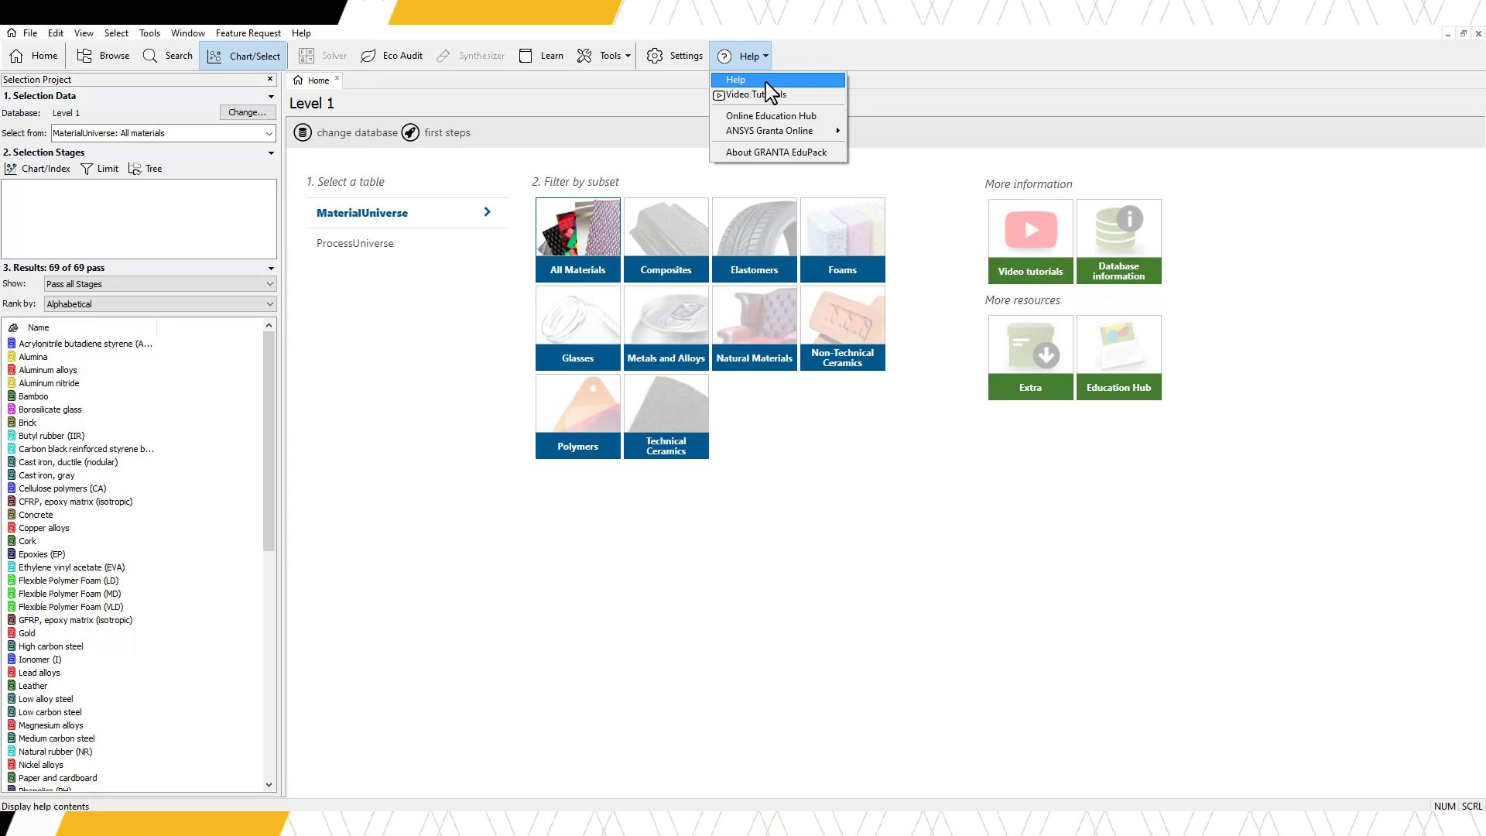
left_click(764, 81)
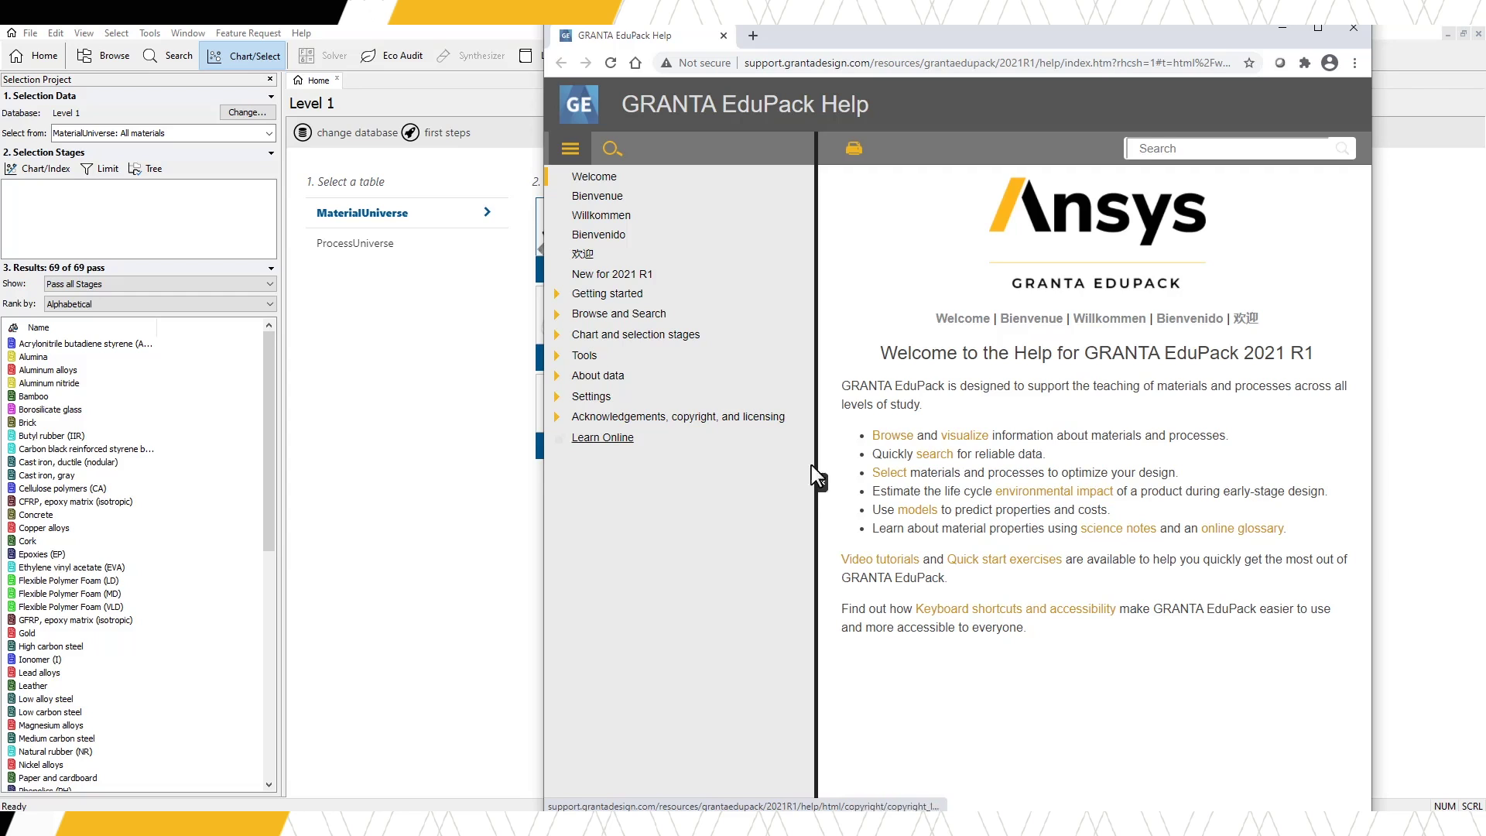
Step: Read through the Keyboard shortcuts and accessibility help page, then close the Help window
left_click(1041, 616)
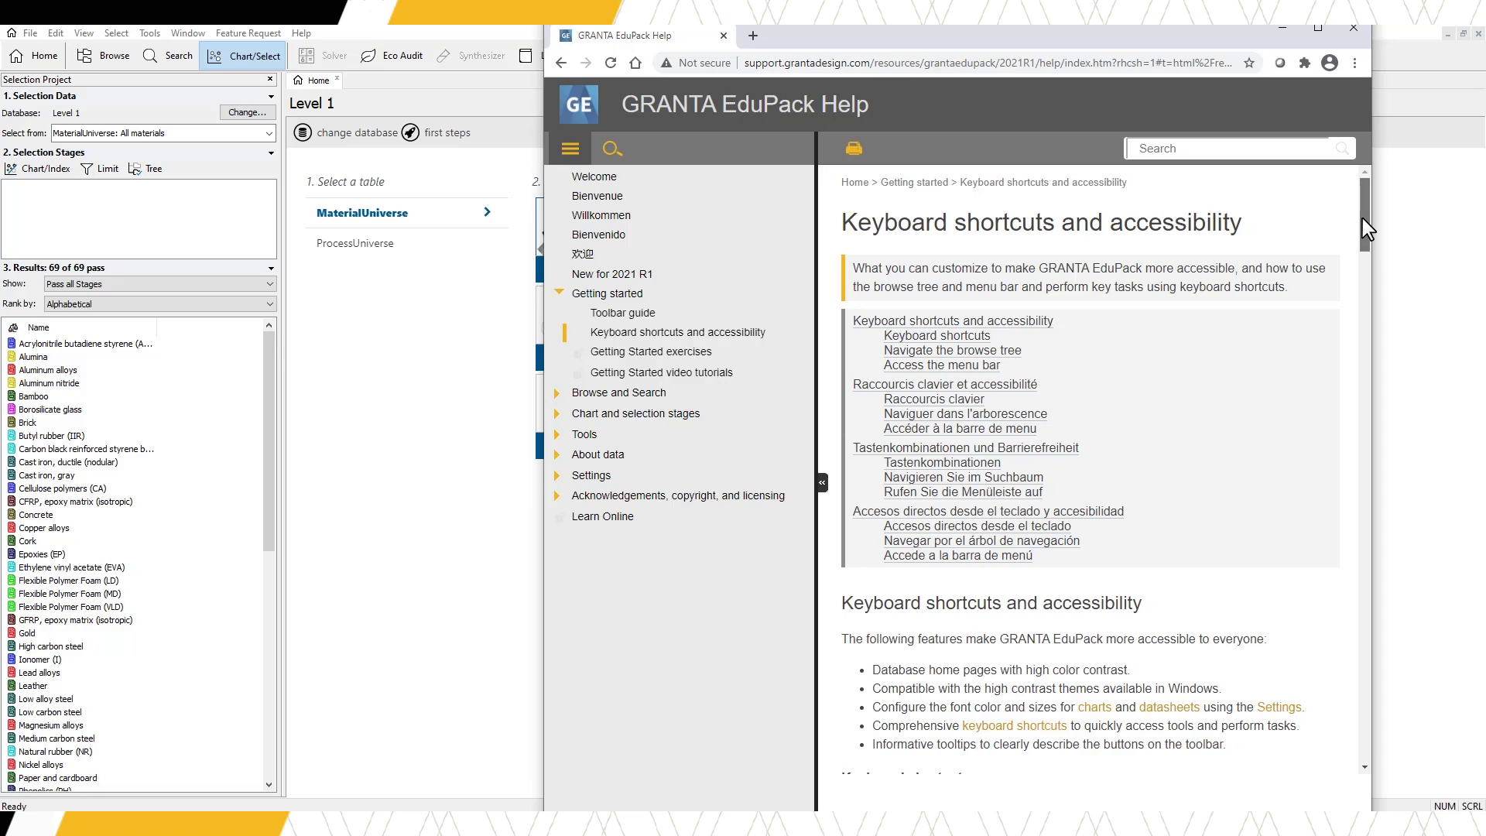
left_click_drag(1363, 219, 1365, 269)
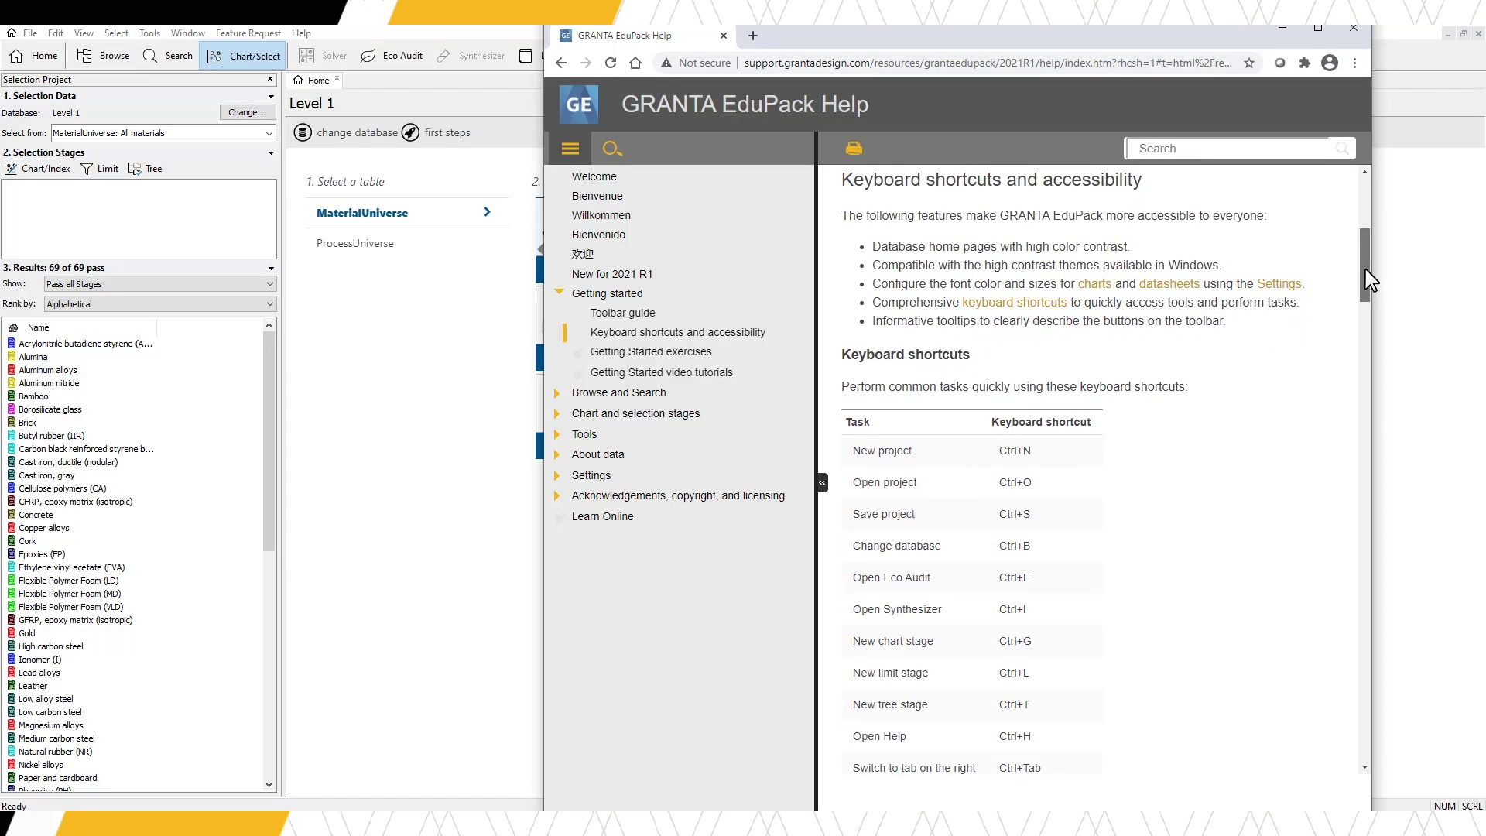
left_click_drag(1365, 269, 1363, 320)
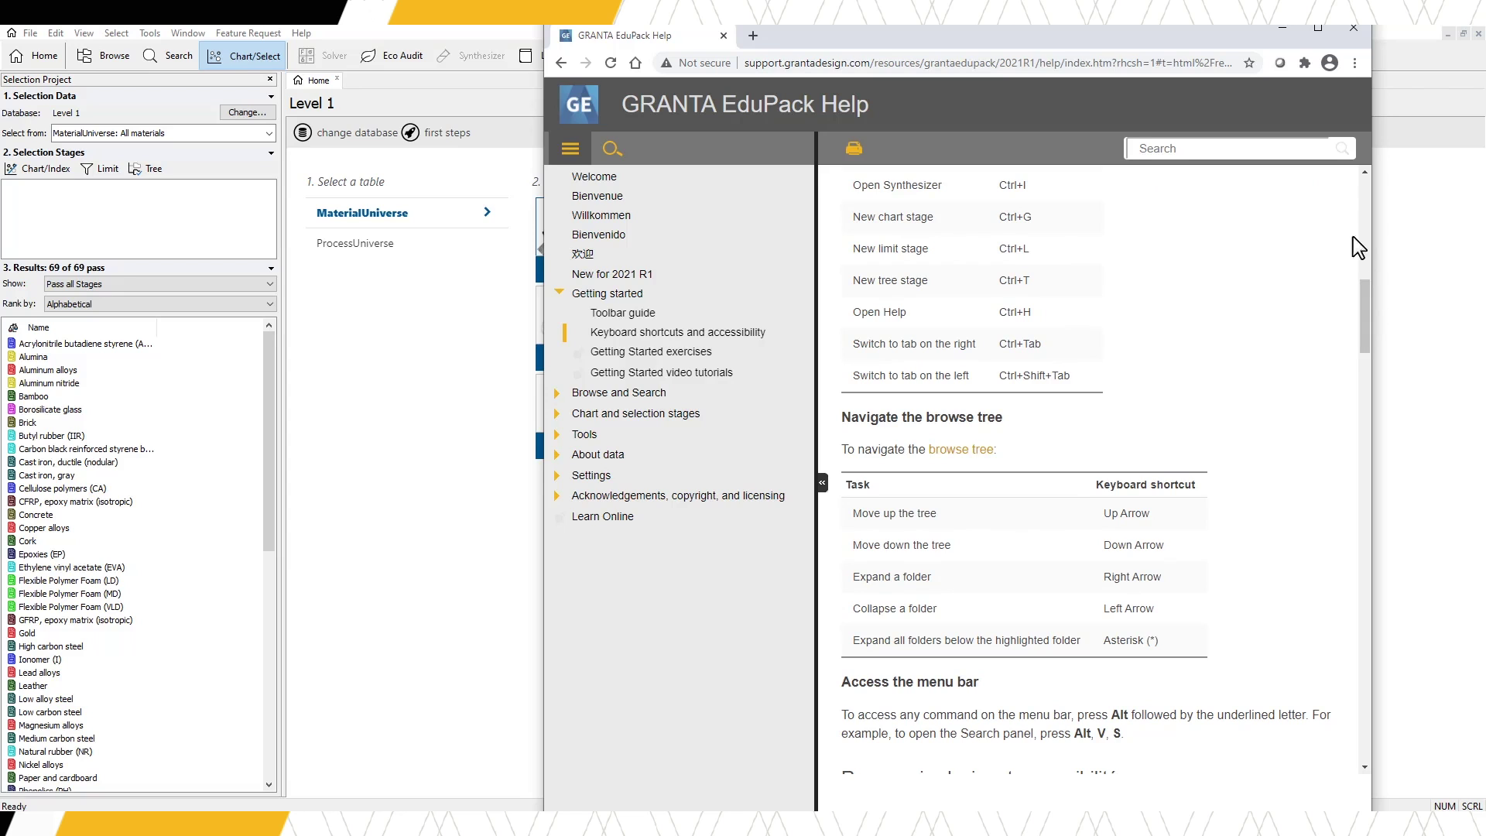
left_click(1352, 29)
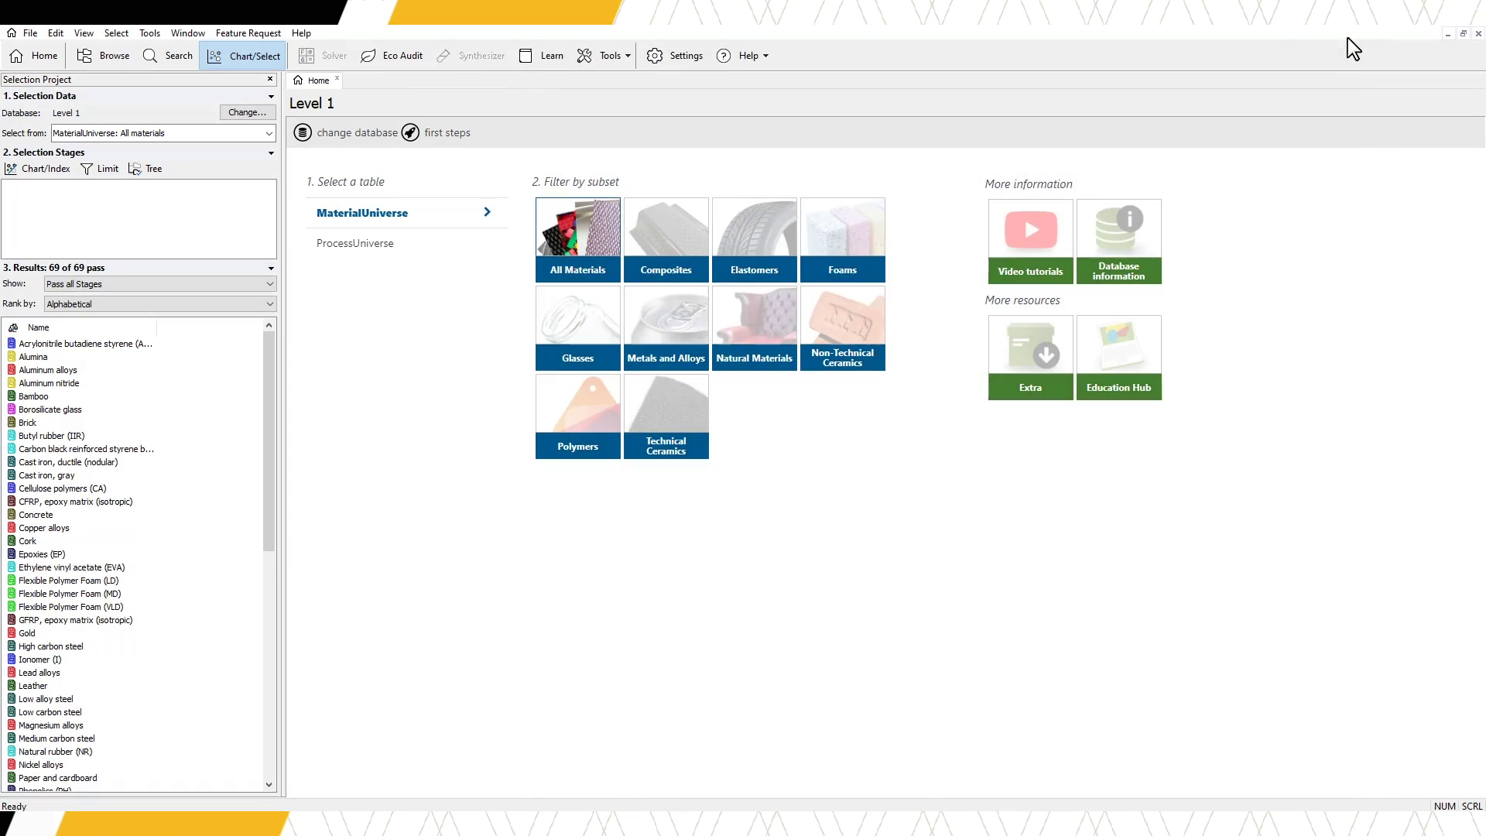
Step: Open the Help menu and view its Online Education Hub and ANSYS Granta Online entries
left_click(767, 64)
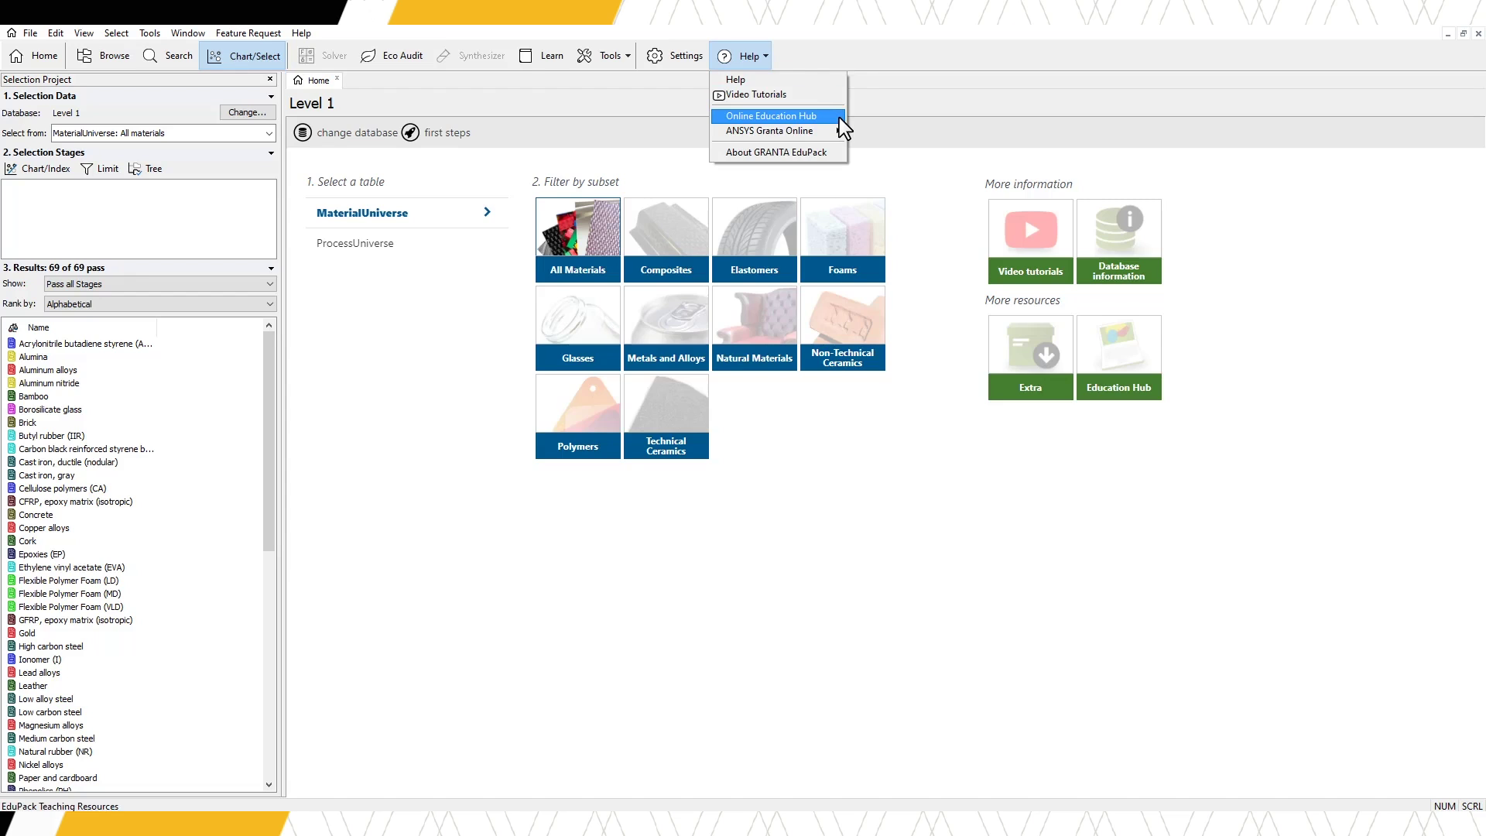
mouse_move(839, 133)
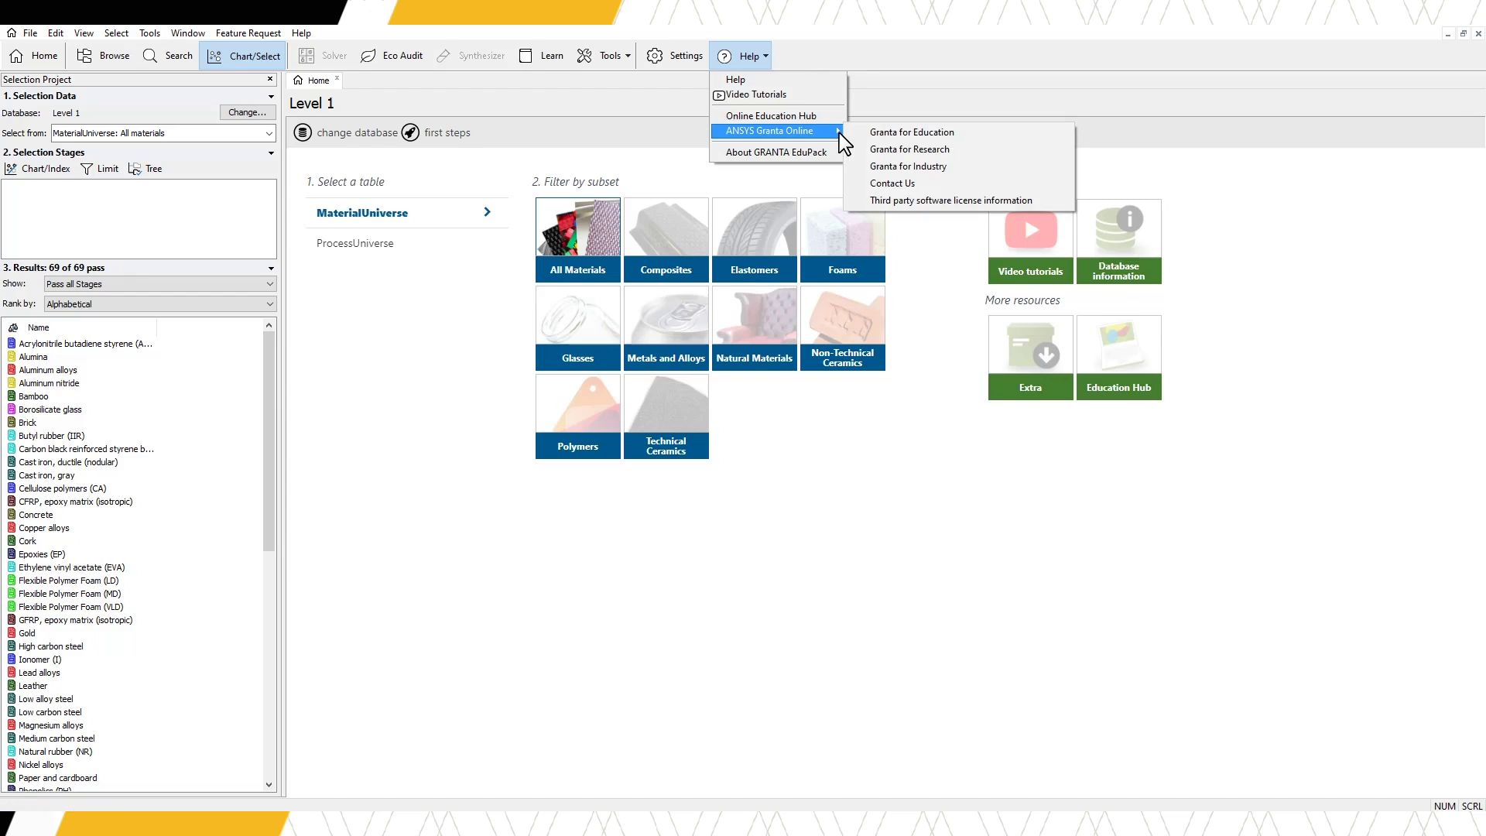